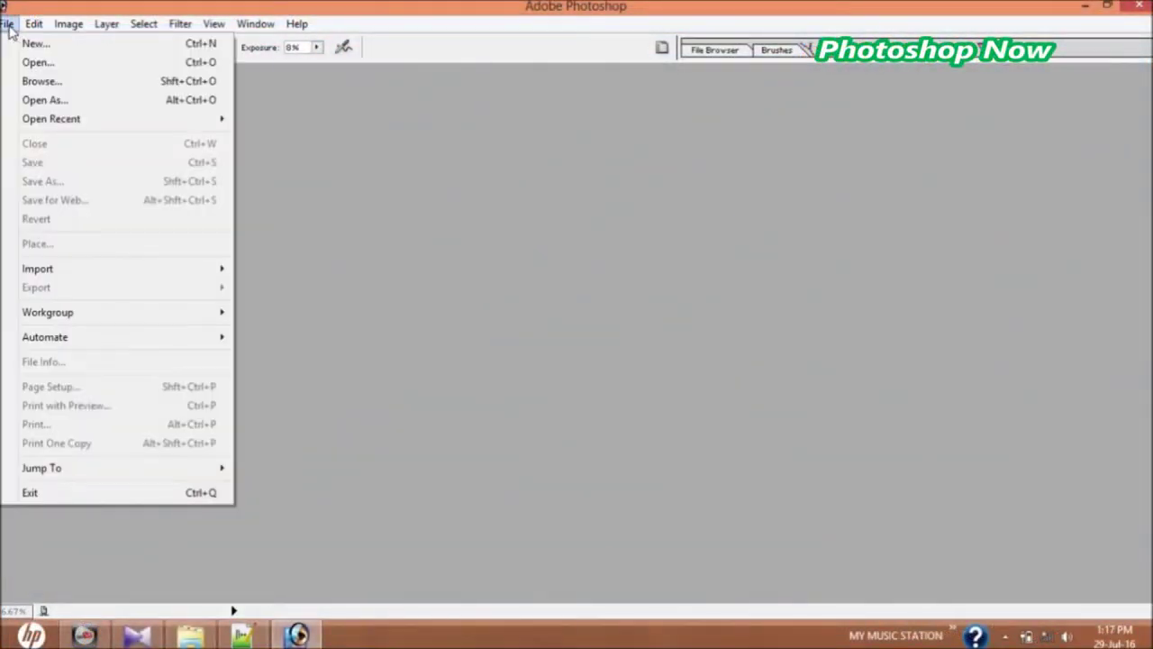
# Step: Open 01 (92).JPG from the wallpapers folder and maximize its document window
pyautogui.click(38, 62)
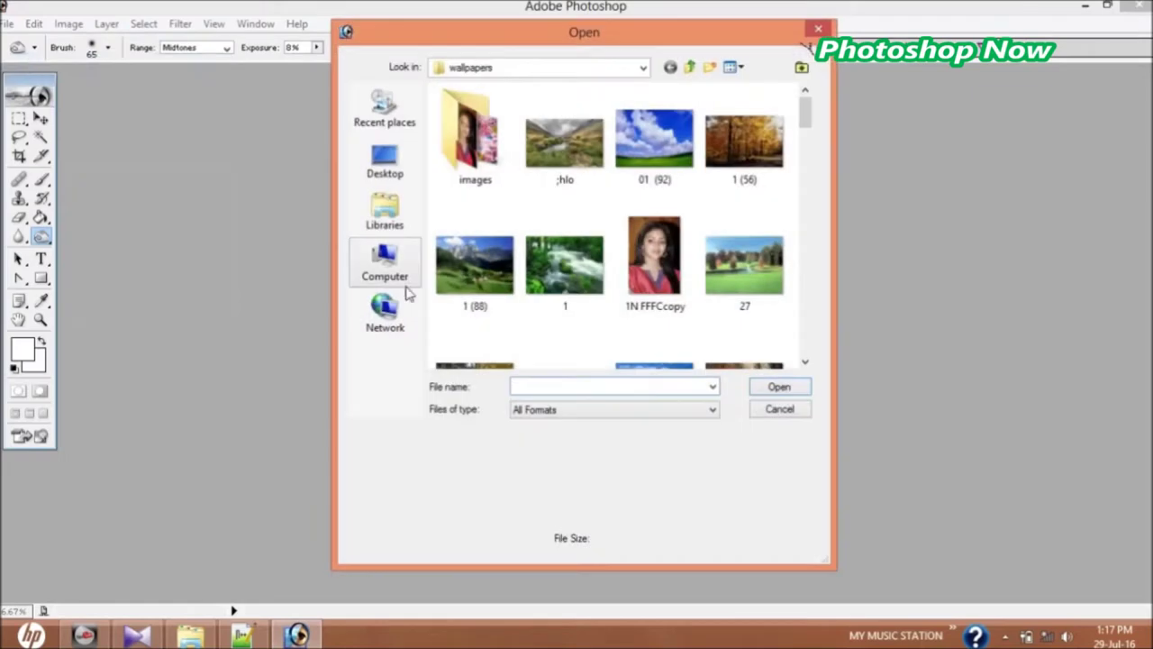
pyautogui.doubleClick(645, 142)
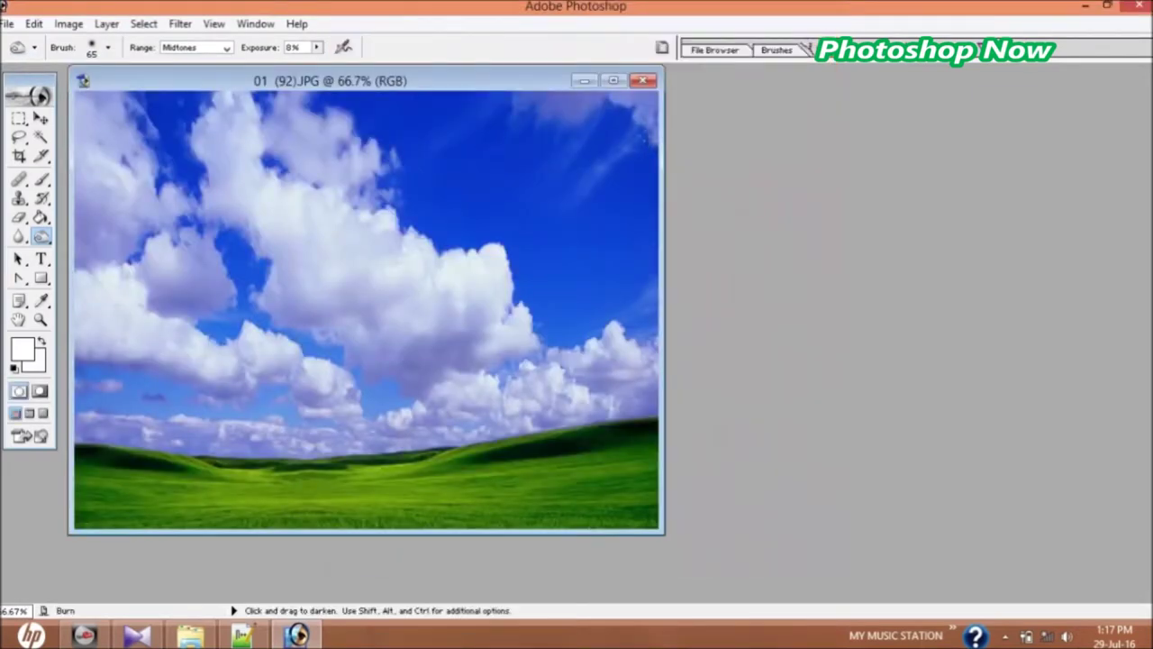
pyautogui.click(610, 81)
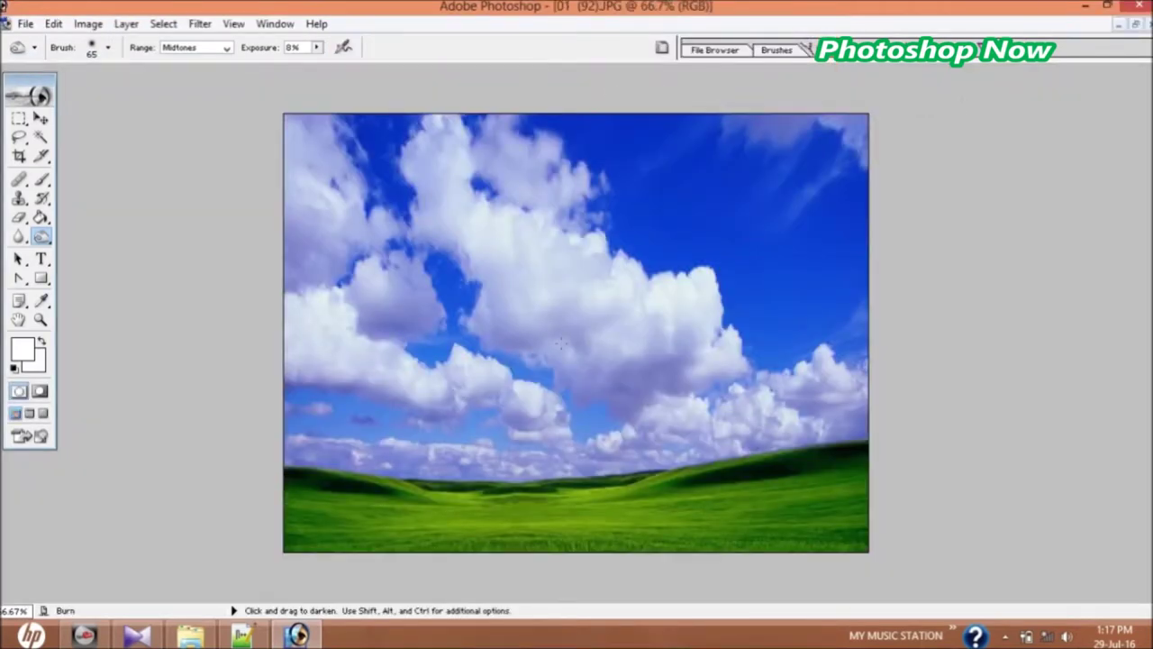
# Step: View the photo at actual pixels and switch to the Burn tool (Midtones, 8% exposure, 65-px brush)
pyautogui.hotkey('ctrl', 'alt', '0')
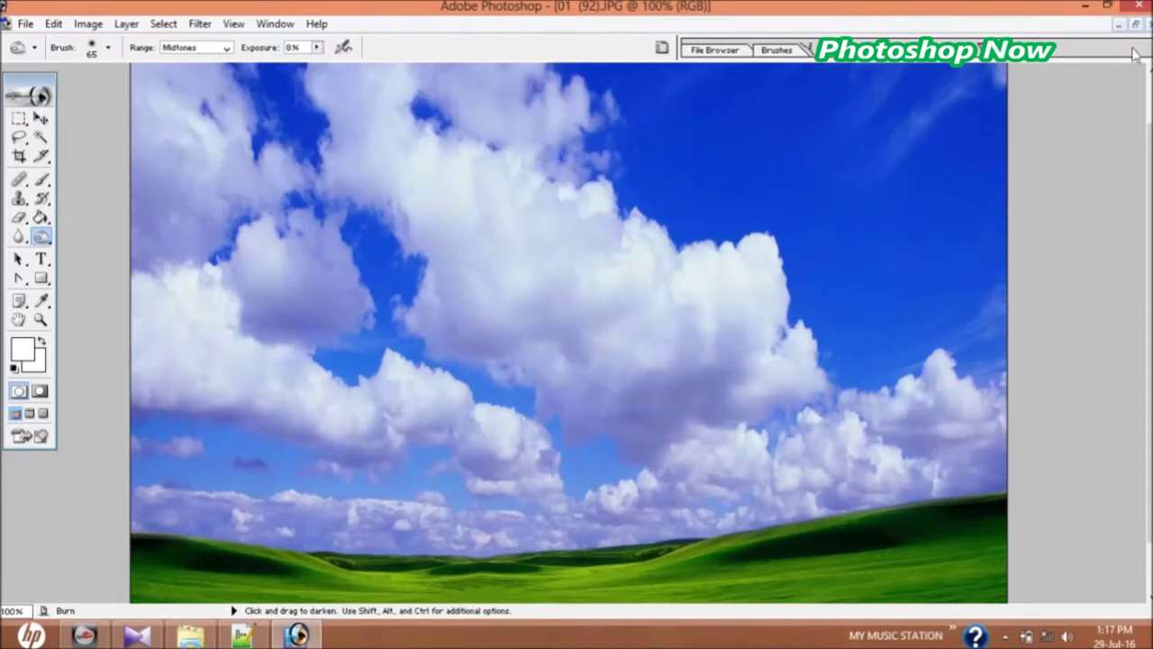
pyautogui.scroll(2, 569, 333)
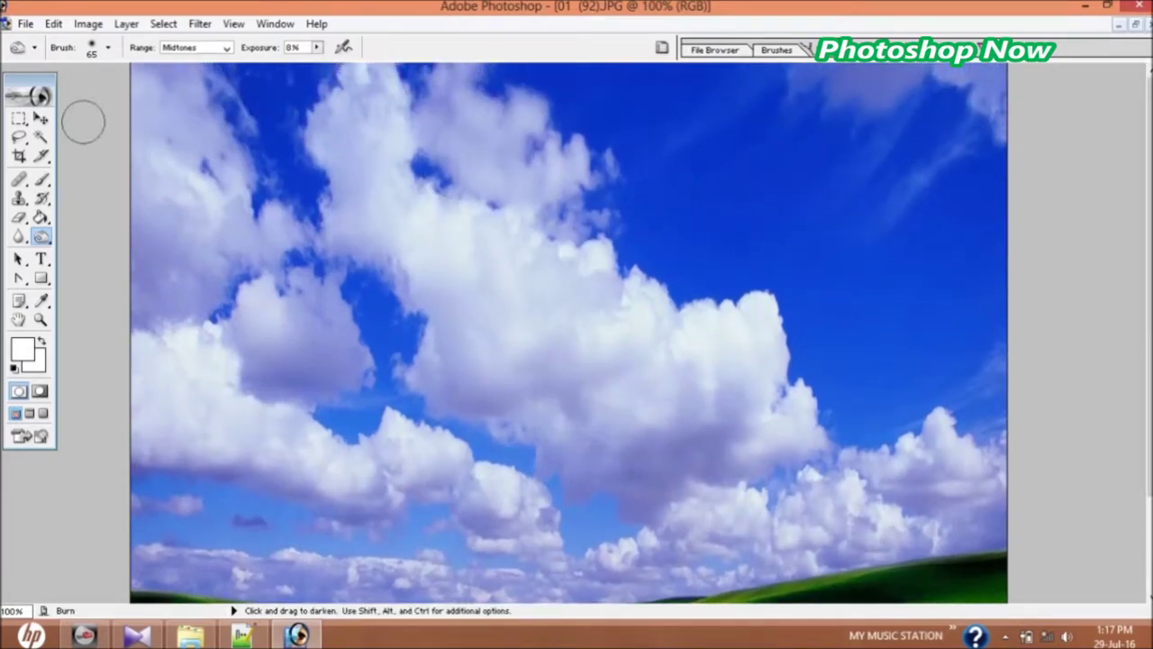
pyautogui.rightClick(43, 239)
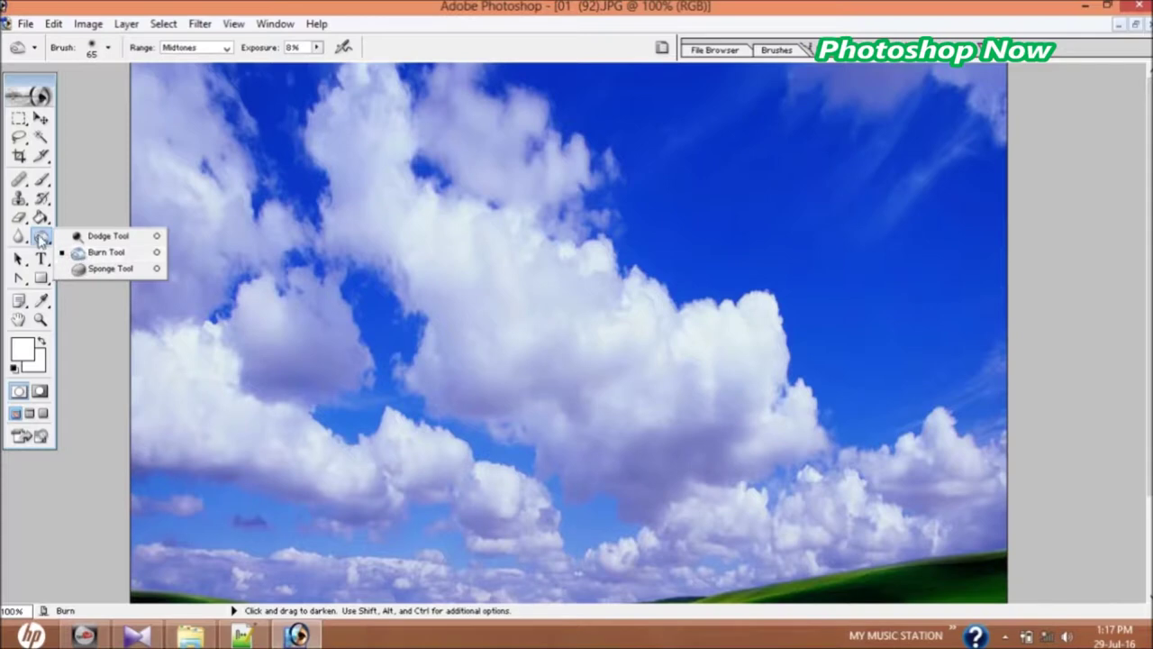
pyautogui.click(100, 255)
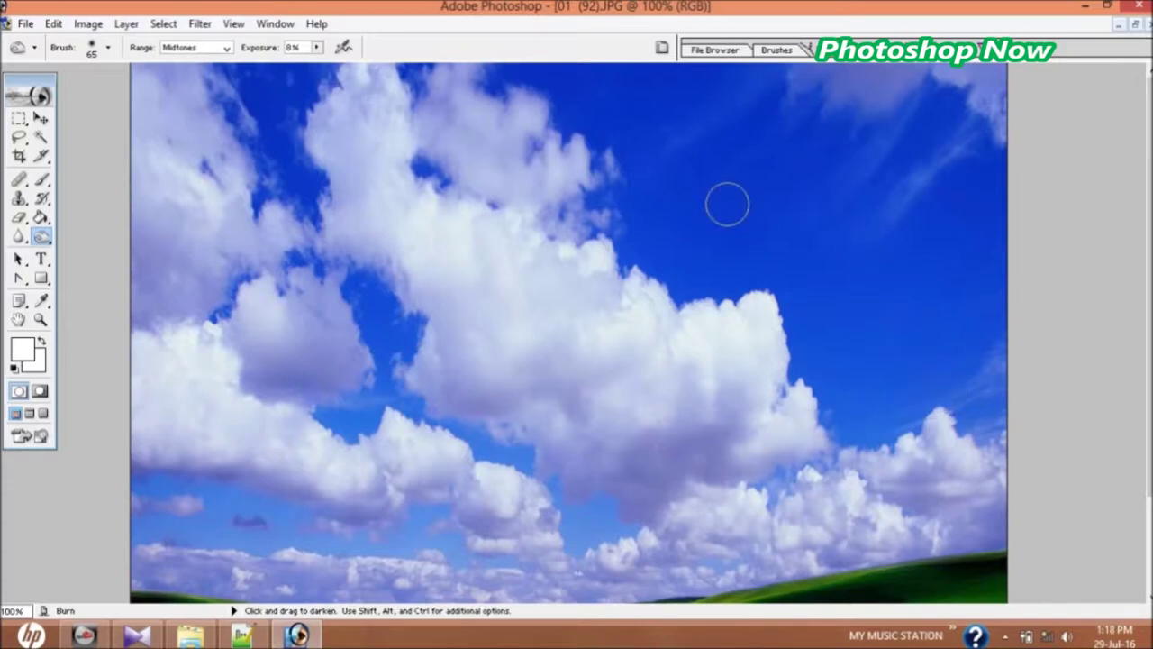
pyautogui.hotkey('ctrl', '+')
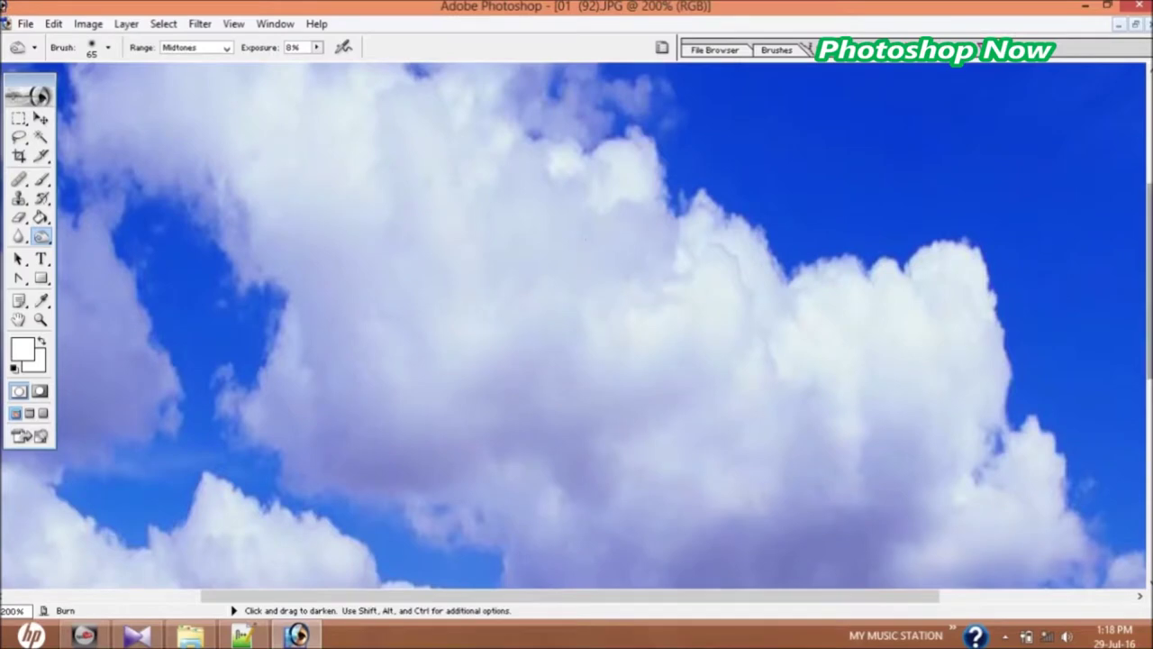
# Step: Raise the Burn exposure to 32% and darken the blue sky right of the large cloud
pyautogui.click(1140, 598)
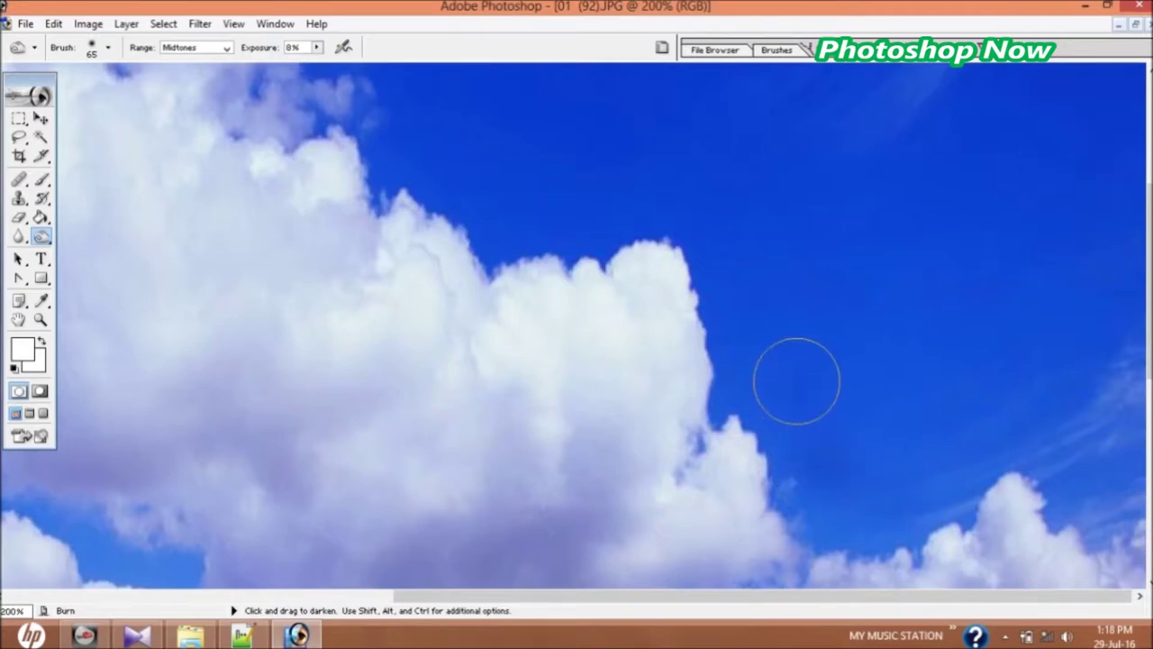
pyautogui.click(317, 48)
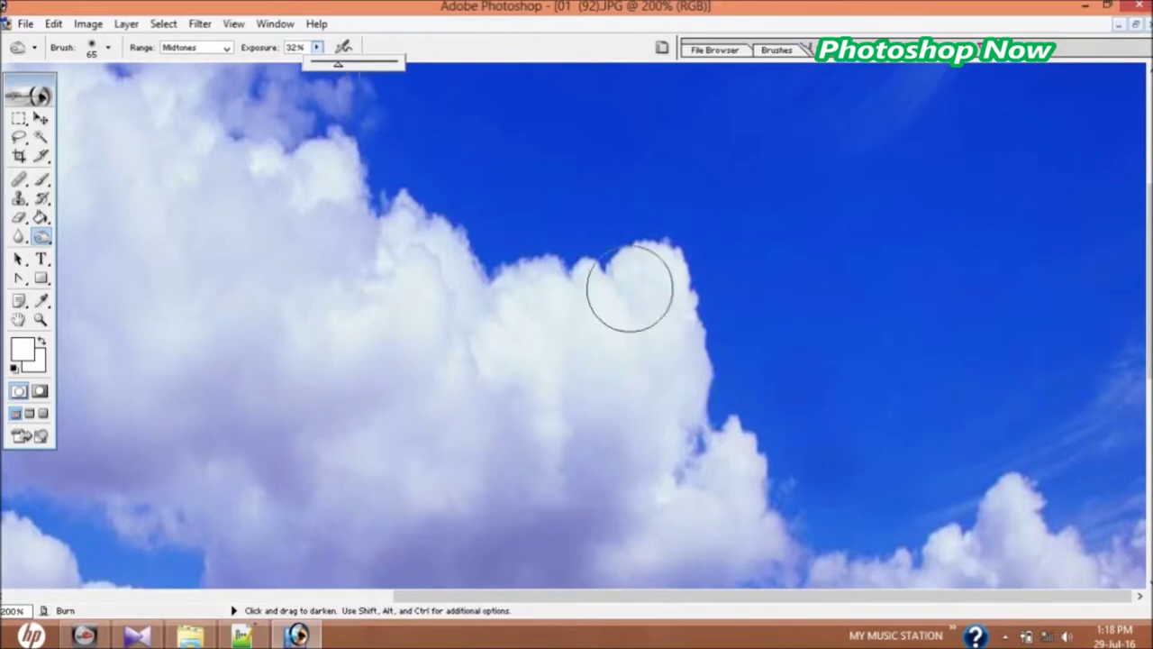
pyautogui.click(892, 378)
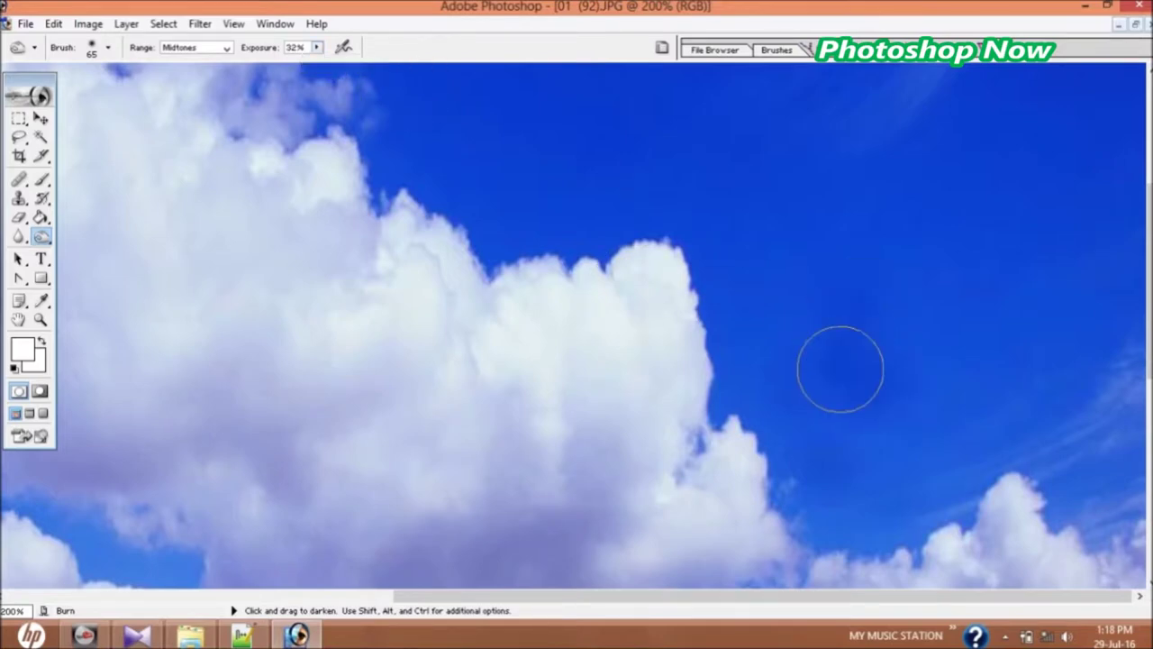
pyautogui.moveTo(840, 370)
pyautogui.mouseDown()
pyautogui.moveTo(898, 467)
pyautogui.moveTo(907, 424)
pyautogui.moveTo(839, 443)
pyautogui.moveTo(788, 412)
pyautogui.mouseUp()
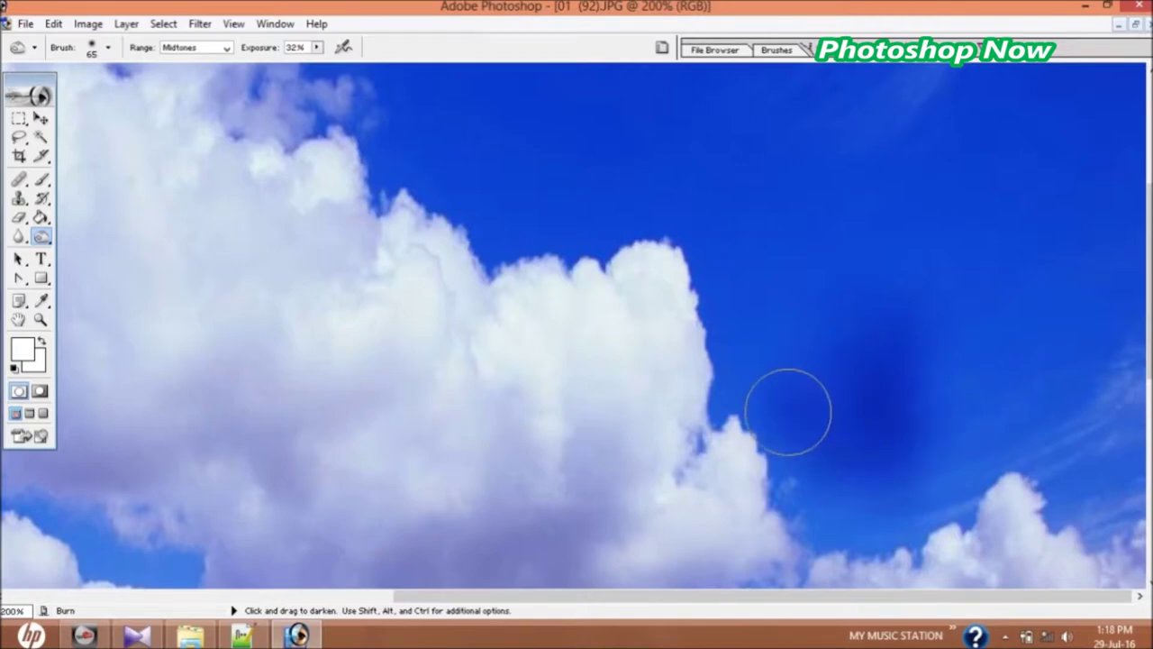
pyautogui.moveTo(761, 345)
pyautogui.mouseDown()
pyautogui.moveTo(823, 373)
pyautogui.moveTo(837, 399)
pyautogui.moveTo(728, 237)
pyautogui.moveTo(755, 379)
pyautogui.moveTo(798, 343)
pyautogui.moveTo(813, 270)
pyautogui.moveTo(969, 375)
pyautogui.moveTo(952, 479)
pyautogui.moveTo(916, 291)
pyautogui.moveTo(916, 199)
pyautogui.mouseUp()
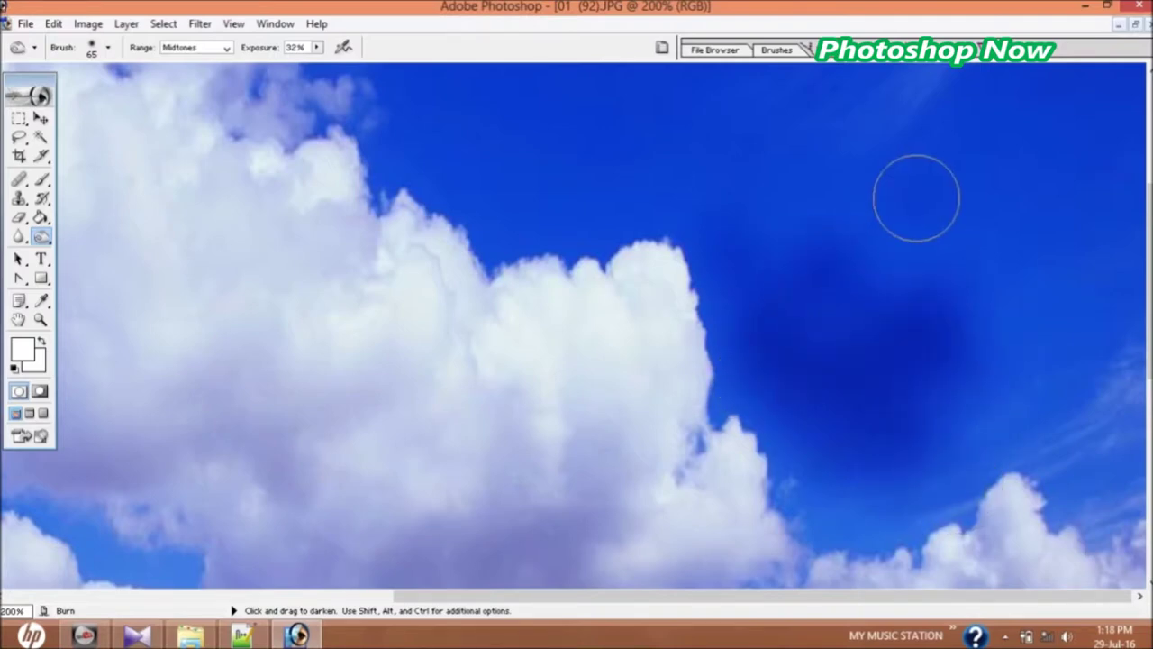
pyautogui.click(108, 53)
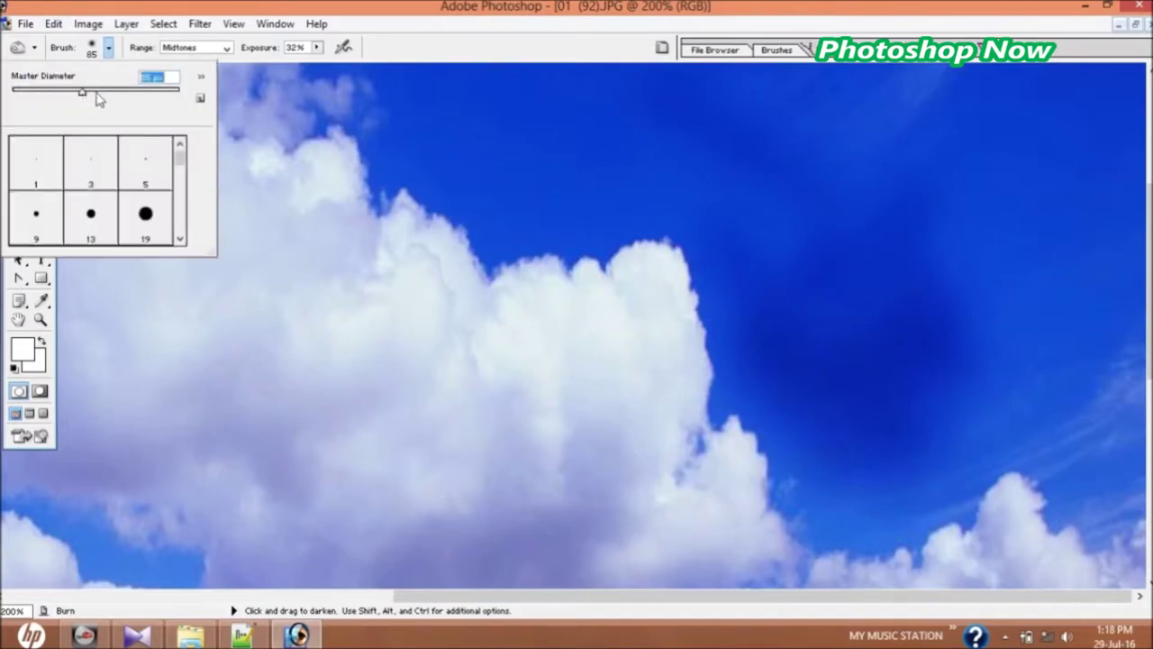
# Step: Set the burn brush to 101 px and darken a broad diagonal band across the upper sky
pyautogui.click(899, 193)
pyautogui.moveTo(896, 185)
pyautogui.mouseDown()
pyautogui.moveTo(958, 296)
pyautogui.moveTo(1019, 327)
pyautogui.moveTo(1028, 376)
pyautogui.moveTo(1001, 306)
pyautogui.moveTo(837, 175)
pyautogui.moveTo(783, 186)
pyautogui.moveTo(875, 327)
pyautogui.moveTo(1016, 170)
pyautogui.mouseUp()
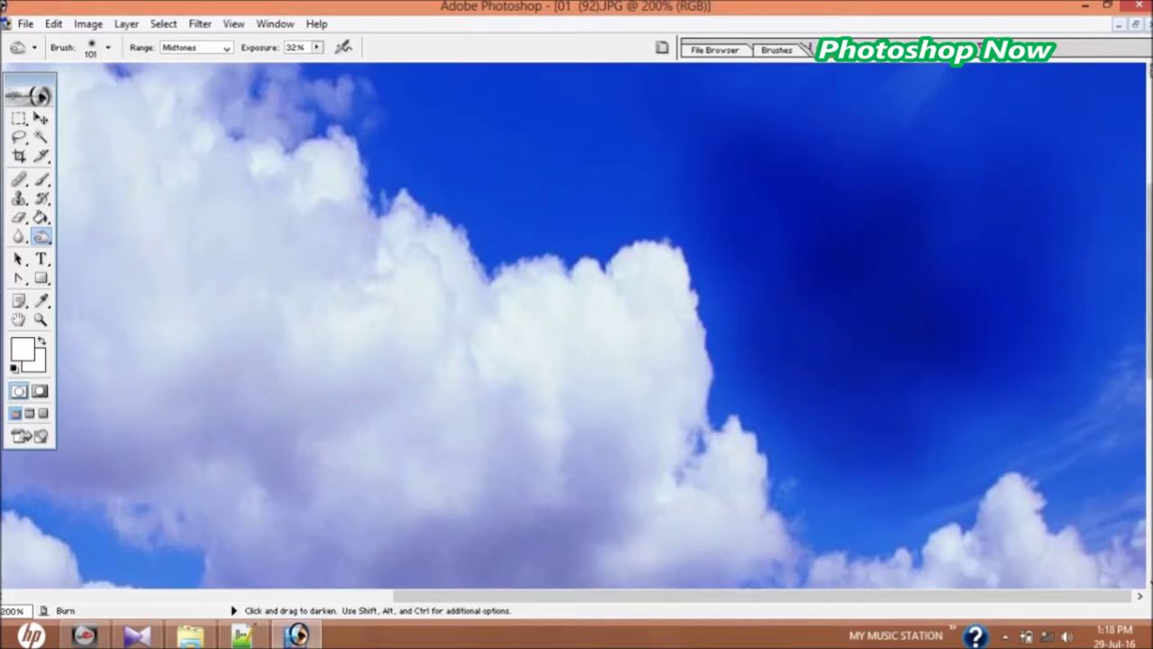
pyautogui.scroll(2, 577, 324)
pyautogui.scroll(2, 576, 324)
pyautogui.scroll(2, 577, 324)
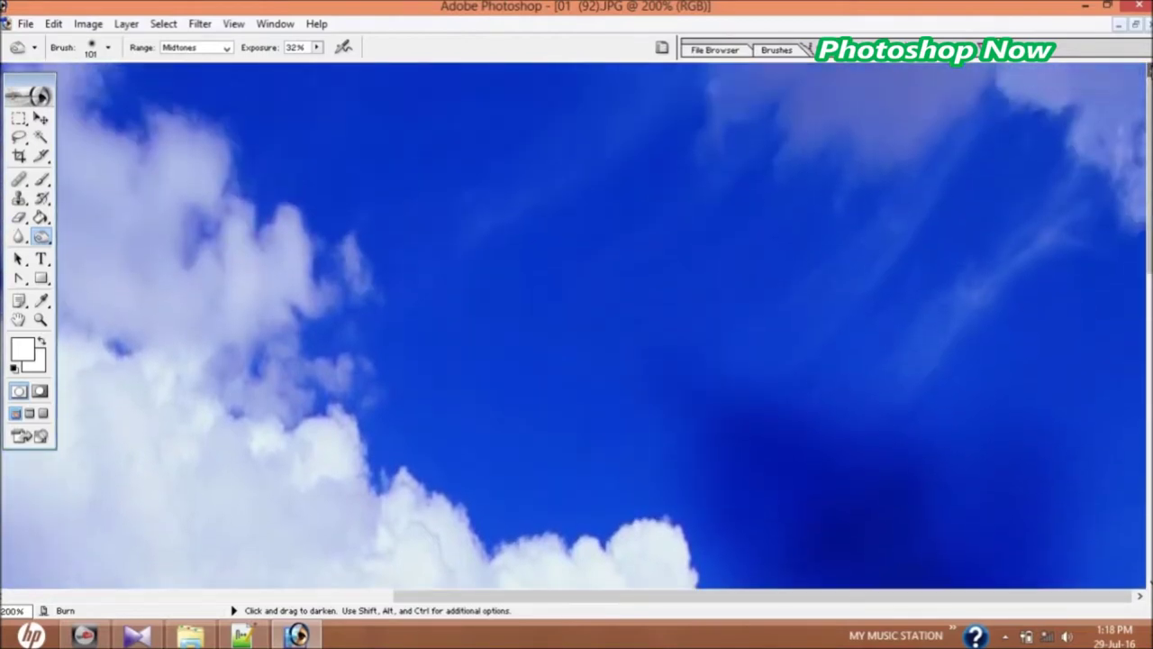
pyautogui.moveTo(559, 352)
pyautogui.mouseDown()
pyautogui.moveTo(525, 250)
pyautogui.moveTo(544, 414)
pyautogui.moveTo(455, 221)
pyautogui.moveTo(477, 406)
pyautogui.moveTo(662, 436)
pyautogui.moveTo(638, 459)
pyautogui.moveTo(724, 315)
pyautogui.moveTo(654, 235)
pyautogui.moveTo(609, 250)
pyautogui.moveTo(505, 160)
pyautogui.moveTo(374, 140)
pyautogui.moveTo(468, 185)
pyautogui.moveTo(535, 168)
pyautogui.moveTo(476, 129)
pyautogui.moveTo(527, 238)
pyautogui.mouseUp()
pyautogui.moveTo(659, 346)
pyautogui.mouseDown()
pyautogui.moveTo(731, 391)
pyautogui.moveTo(1032, 387)
pyautogui.moveTo(1063, 455)
pyautogui.moveTo(955, 479)
pyautogui.moveTo(953, 456)
pyautogui.mouseUp()
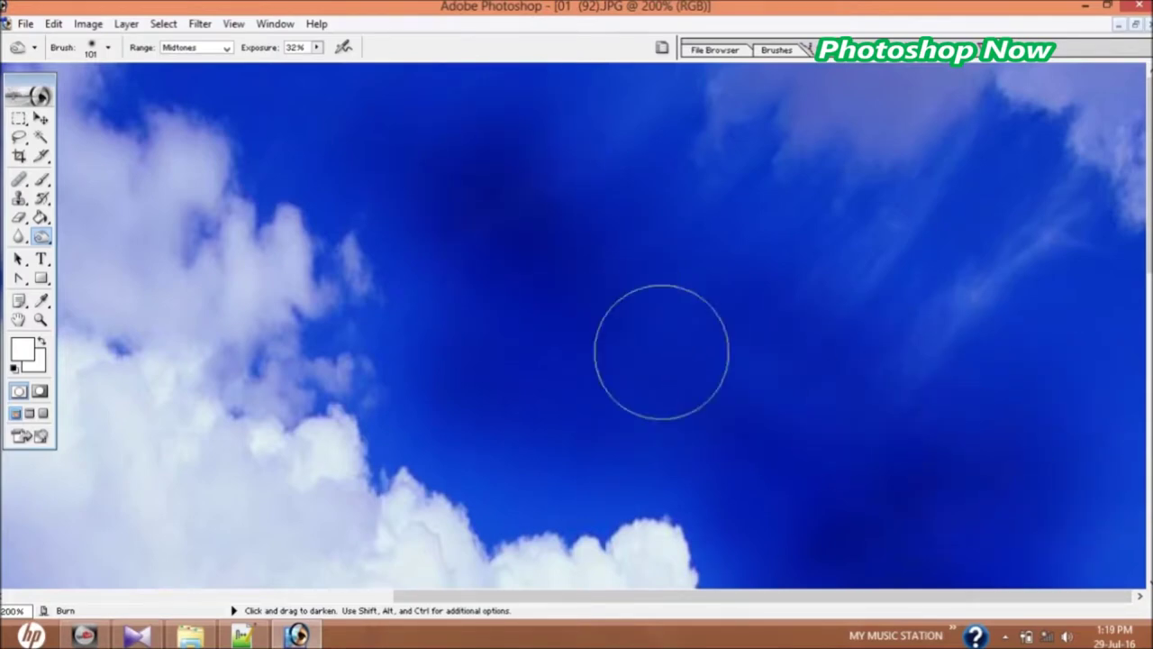
# Step: Burn the upper-right sky beside the big cloud's top to a deep navy
pyautogui.hotkey('ctrl', '-')
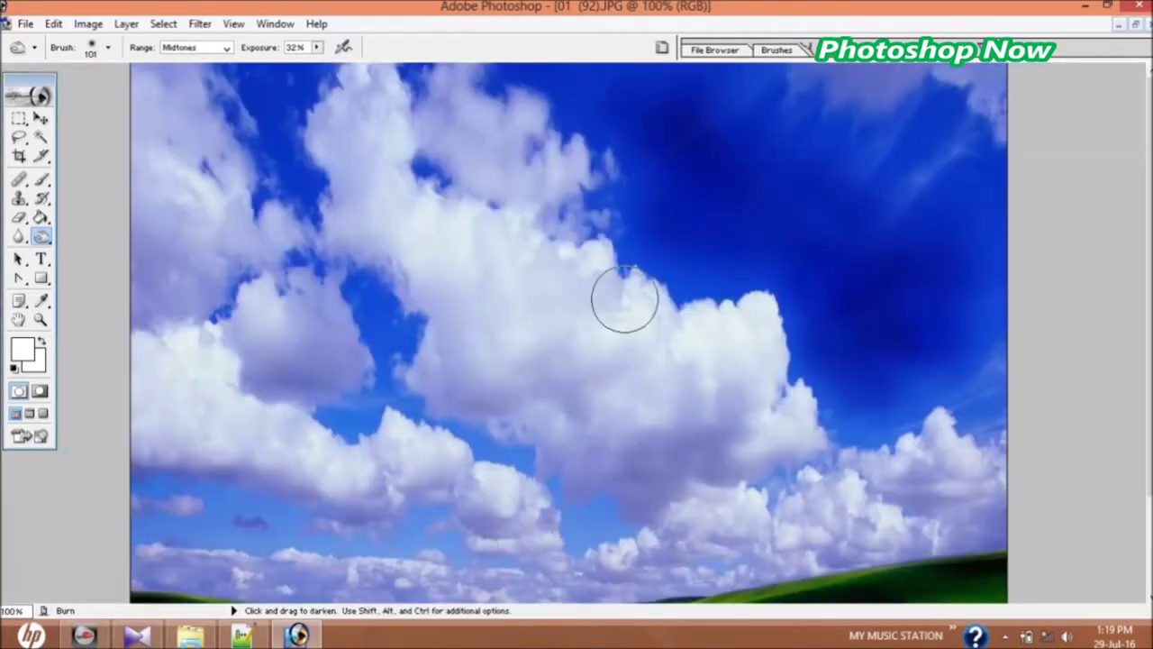
pyautogui.moveTo(953, 208)
pyautogui.mouseDown()
pyautogui.moveTo(960, 201)
pyautogui.moveTo(963, 317)
pyautogui.moveTo(978, 276)
pyautogui.moveTo(960, 258)
pyautogui.mouseUp()
pyautogui.moveTo(761, 232)
pyautogui.mouseDown()
pyautogui.moveTo(675, 213)
pyautogui.moveTo(646, 192)
pyautogui.moveTo(801, 254)
pyautogui.moveTo(832, 286)
pyautogui.moveTo(924, 315)
pyautogui.moveTo(922, 234)
pyautogui.moveTo(963, 193)
pyautogui.moveTo(988, 296)
pyautogui.moveTo(958, 370)
pyautogui.moveTo(932, 386)
pyautogui.moveTo(904, 383)
pyautogui.moveTo(911, 298)
pyautogui.moveTo(844, 329)
pyautogui.moveTo(812, 301)
pyautogui.mouseUp()
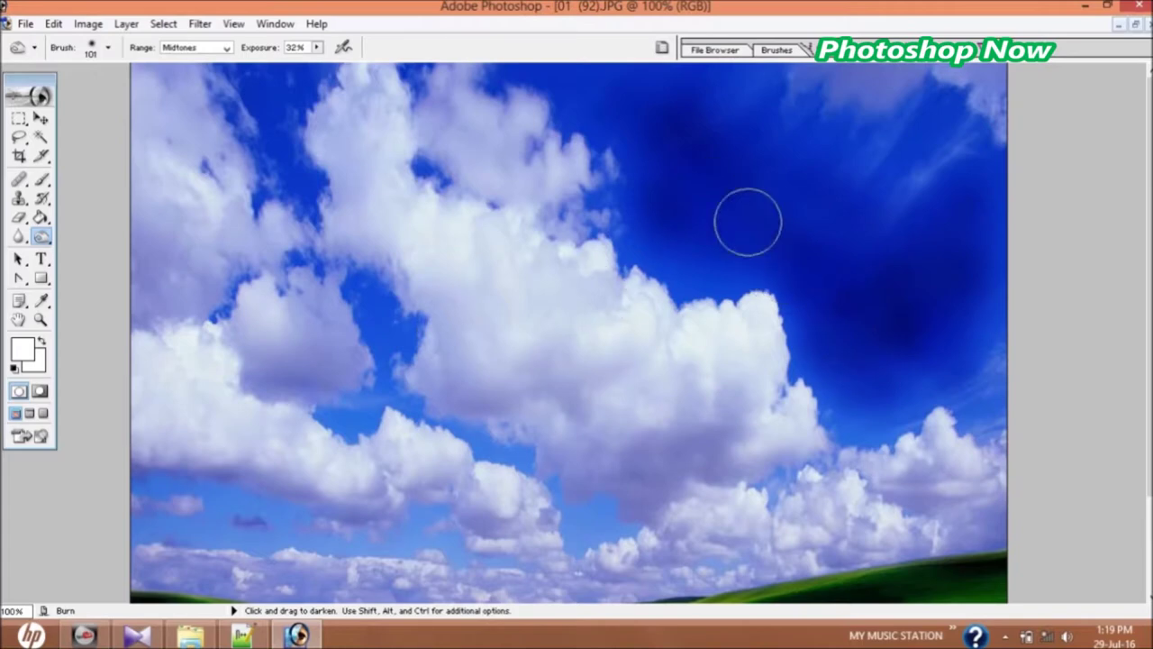
pyautogui.hotkey('ctrl', '-')
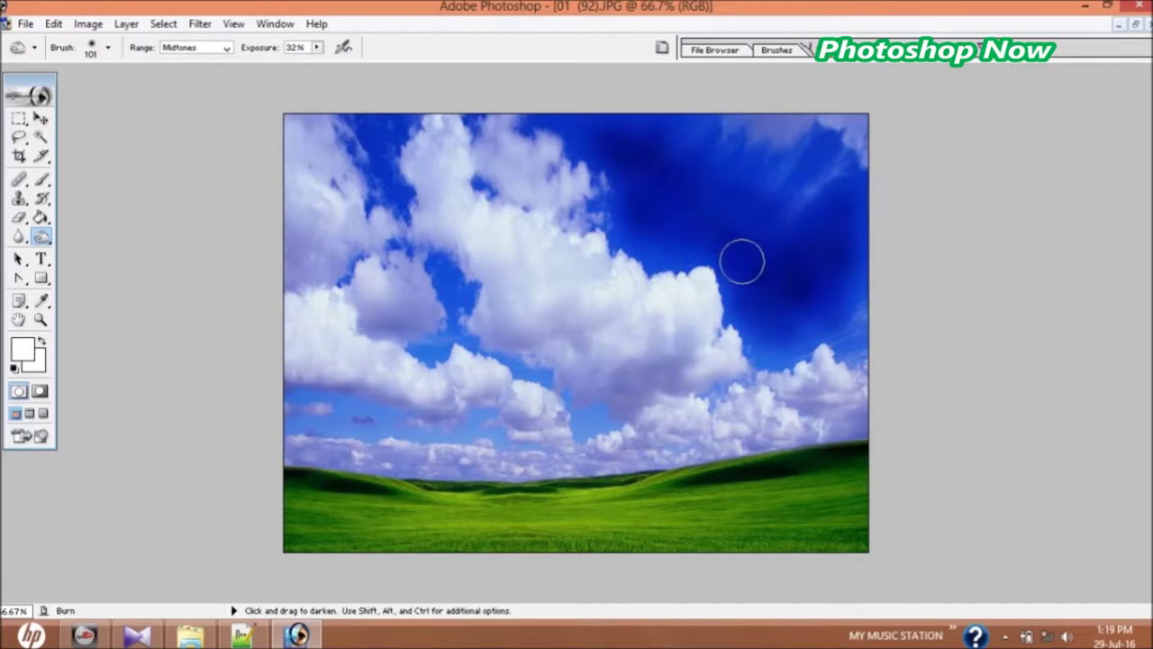
pyautogui.hotkey('ctrl', '+')
pyautogui.hotkey('ctrl', '+')
pyautogui.hotkey('ctrl', '+')
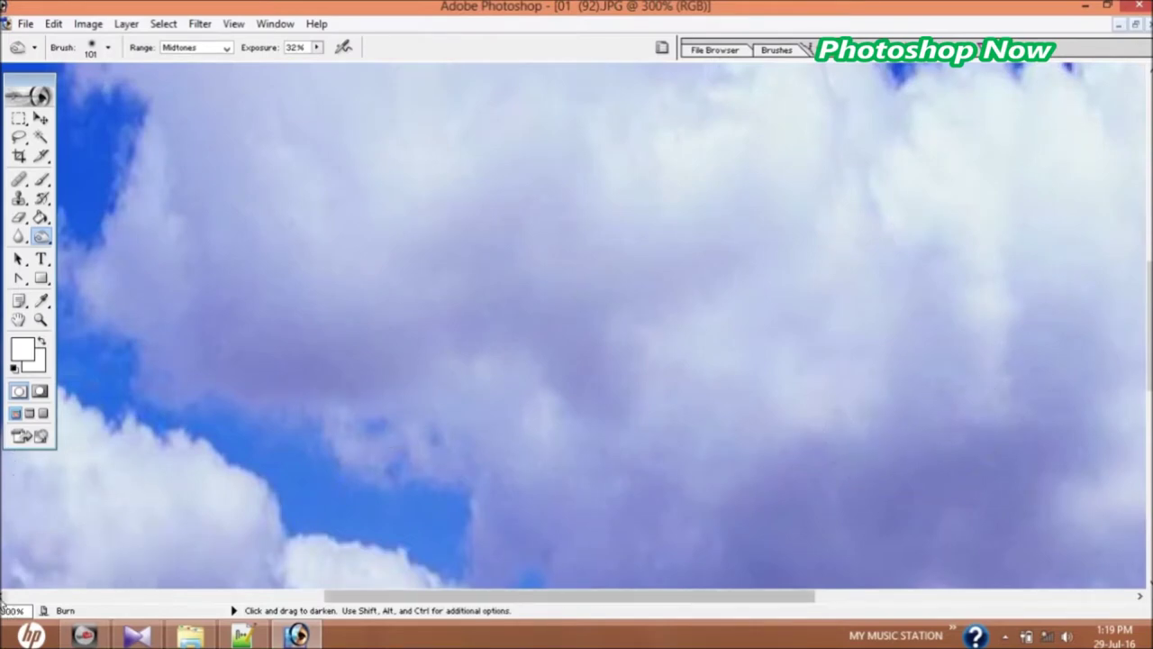
# Step: Burn the sky gap around the cloud edges on the left side of the photo
pyautogui.hscroll(-2, 2, 596)
pyautogui.hscroll(-3, 3, 596)
pyautogui.hscroll(-3, 3, 595)
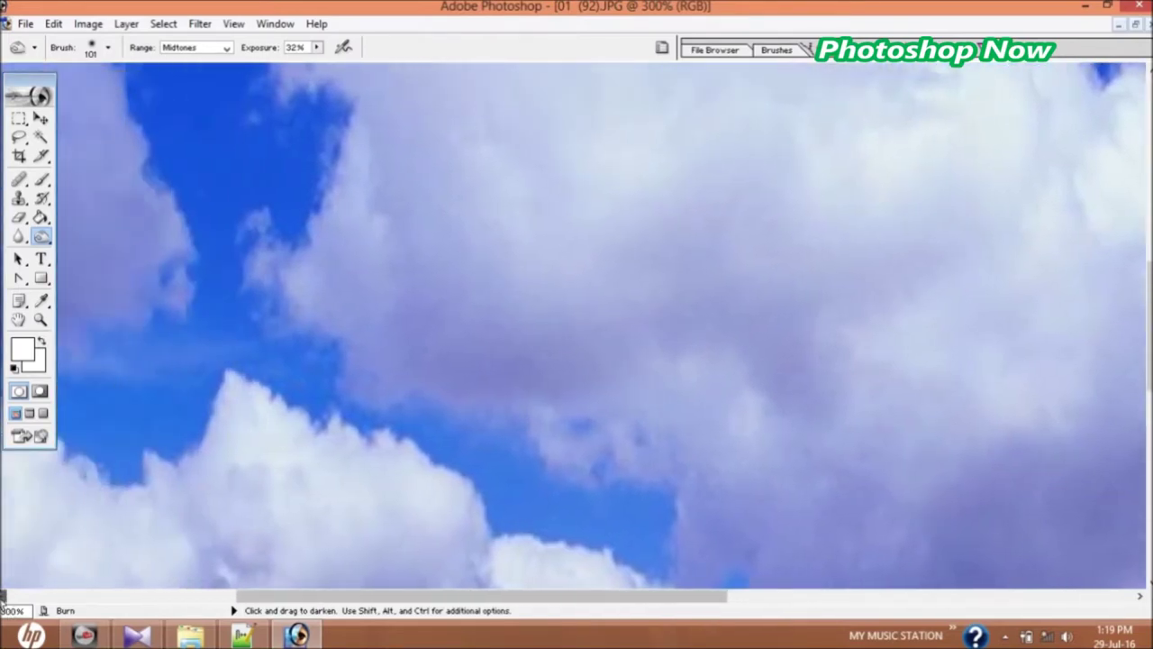
pyautogui.hscroll(-3, 2, 596)
pyautogui.hscroll(-2, 3, 595)
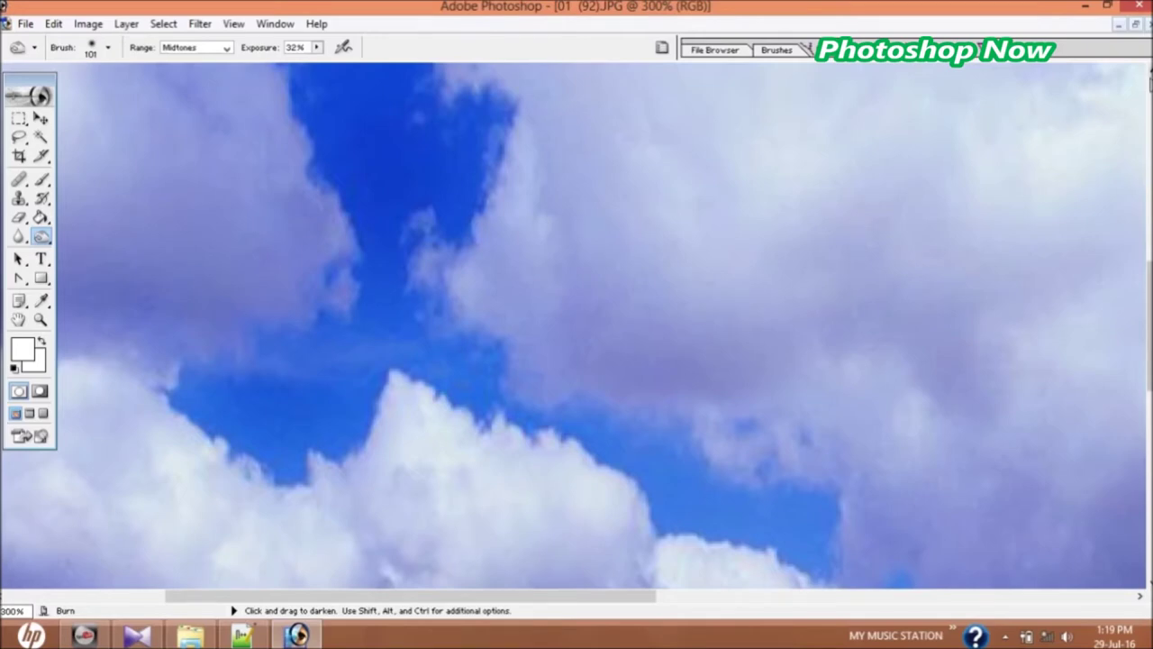
pyautogui.scroll(4, 576, 324)
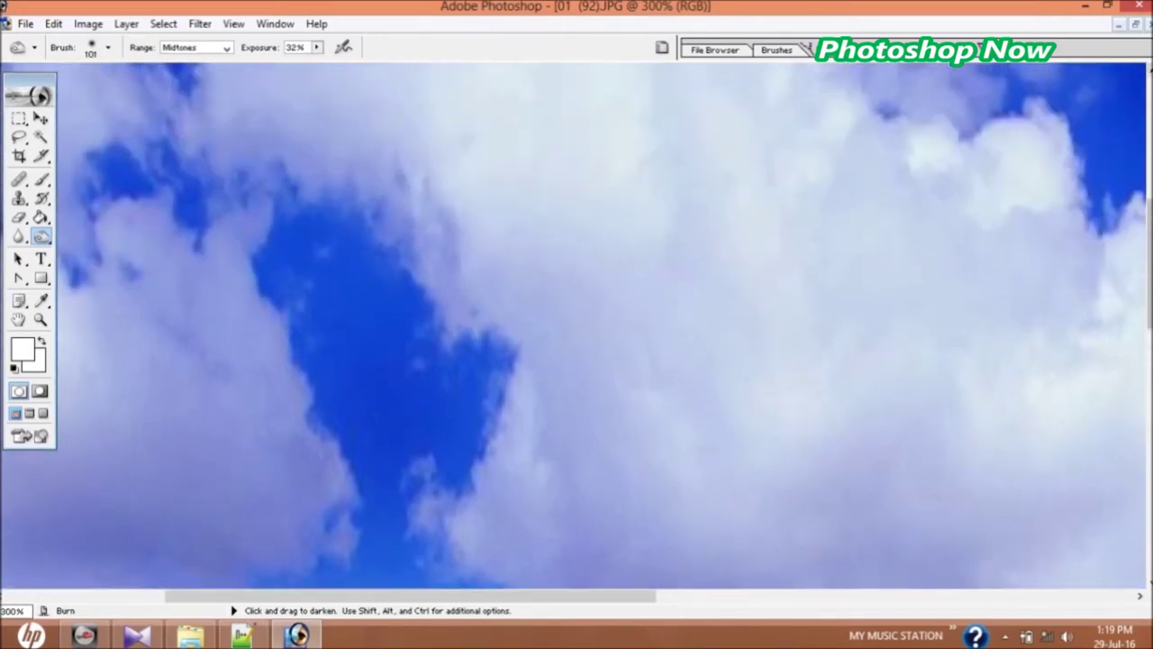
pyautogui.moveTo(361, 307)
pyautogui.mouseDown()
pyautogui.moveTo(381, 348)
pyautogui.moveTo(322, 258)
pyautogui.moveTo(393, 381)
pyautogui.mouseUp()
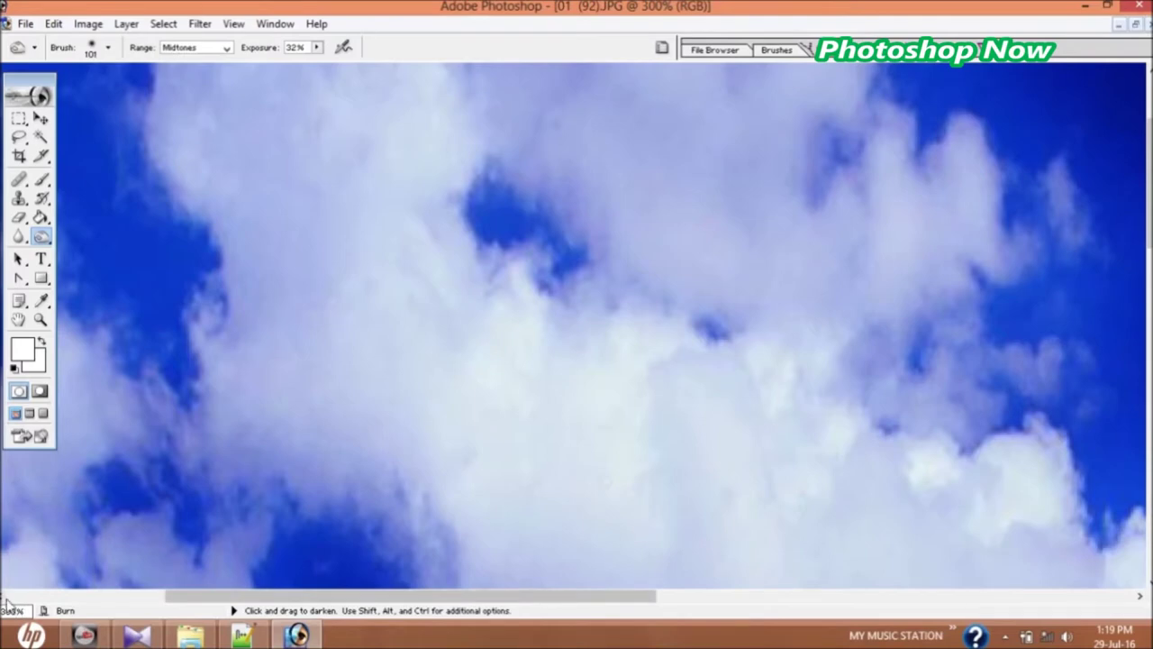
# Step: Darken the deep-blue sky patches and wisps beside the left cloud edge
pyautogui.click(5, 596)
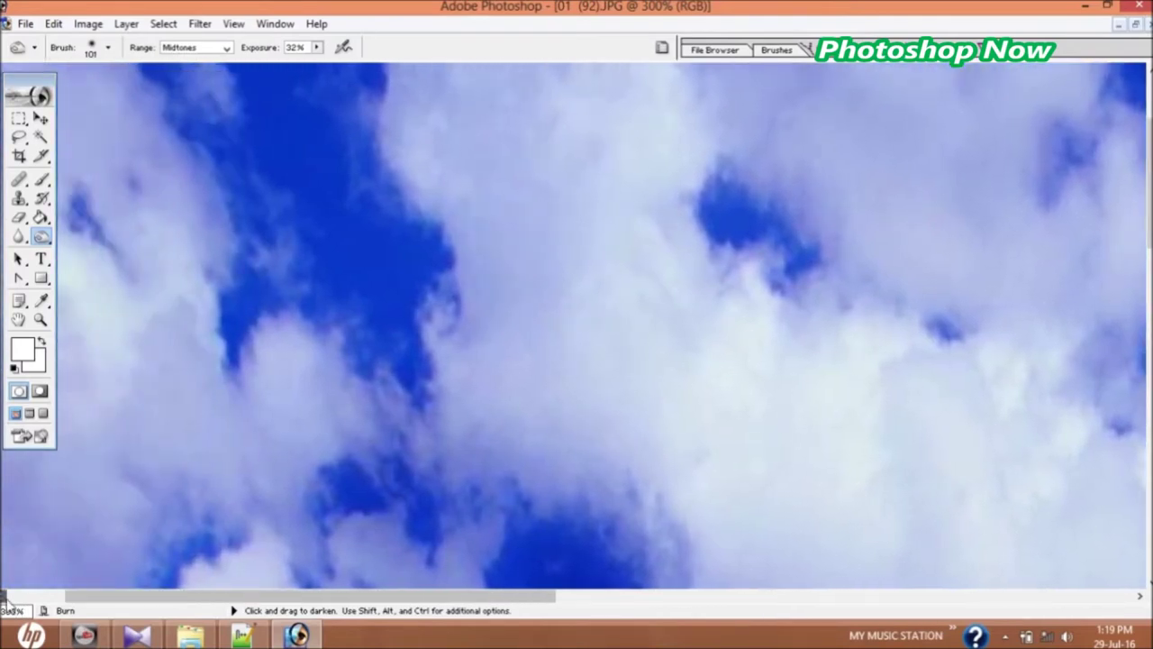
pyautogui.click(6, 597)
pyautogui.moveTo(434, 258)
pyautogui.mouseDown()
pyautogui.moveTo(352, 262)
pyautogui.moveTo(330, 201)
pyautogui.moveTo(360, 147)
pyautogui.mouseUp()
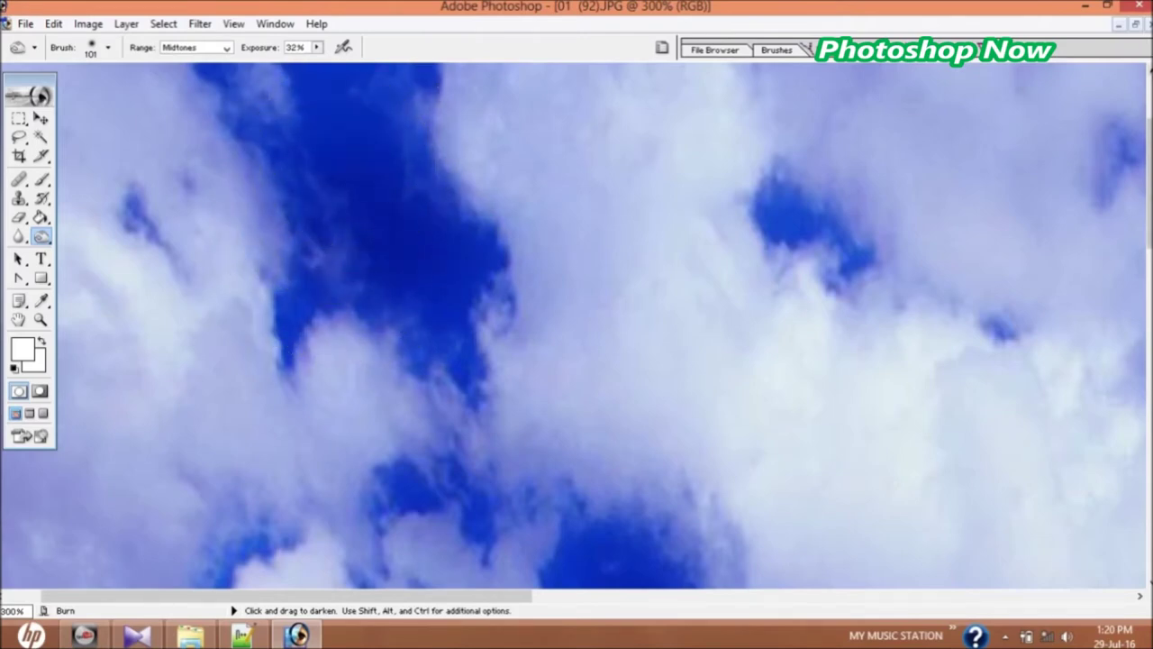
pyautogui.scroll(2, 576, 324)
pyautogui.scroll(2, 577, 324)
pyautogui.scroll(2, 577, 325)
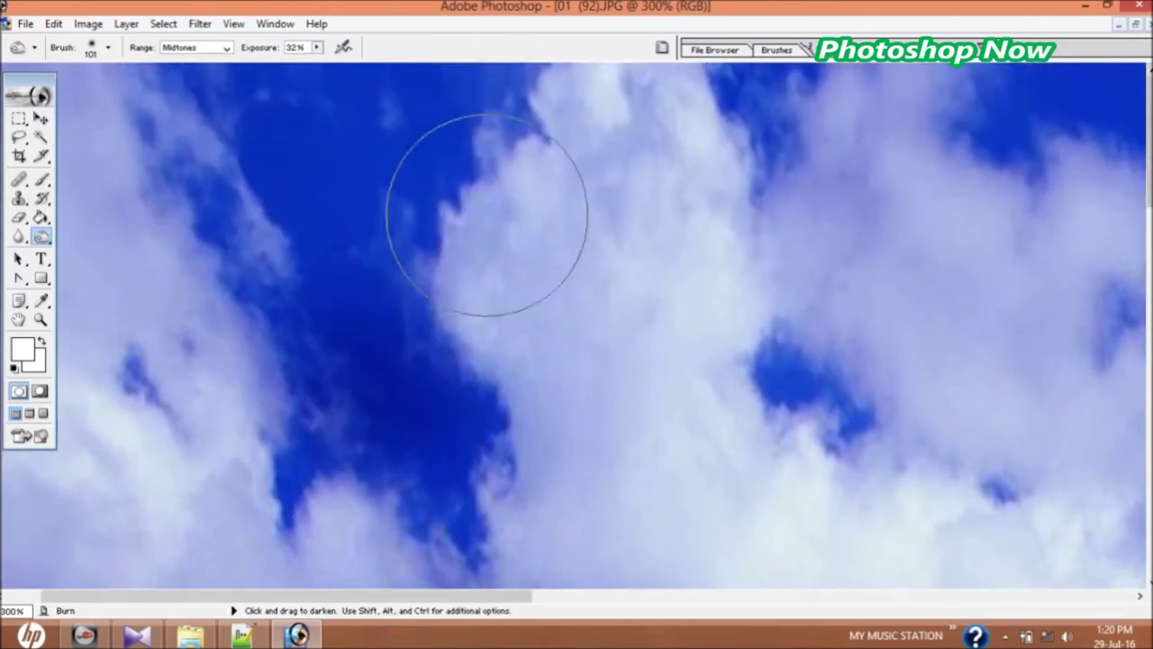
pyautogui.moveTo(335, 206)
pyautogui.mouseDown()
pyautogui.moveTo(347, 211)
pyautogui.moveTo(348, 185)
pyautogui.moveTo(418, 144)
pyautogui.moveTo(438, 116)
pyautogui.moveTo(219, 90)
pyautogui.moveTo(161, 369)
pyautogui.mouseUp()
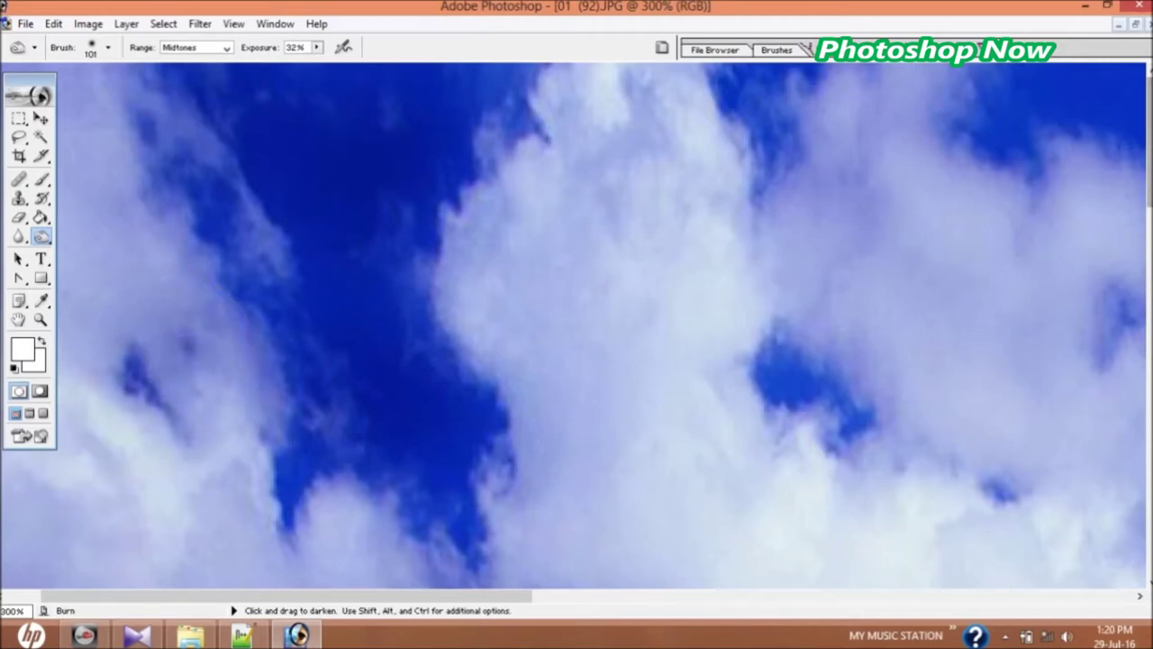
# Step: Darken the blue sky patch at the top right of the photo
pyautogui.moveTo(793, 115)
pyautogui.mouseDown()
pyautogui.moveTo(796, 136)
pyautogui.moveTo(1054, 126)
pyautogui.mouseUp()
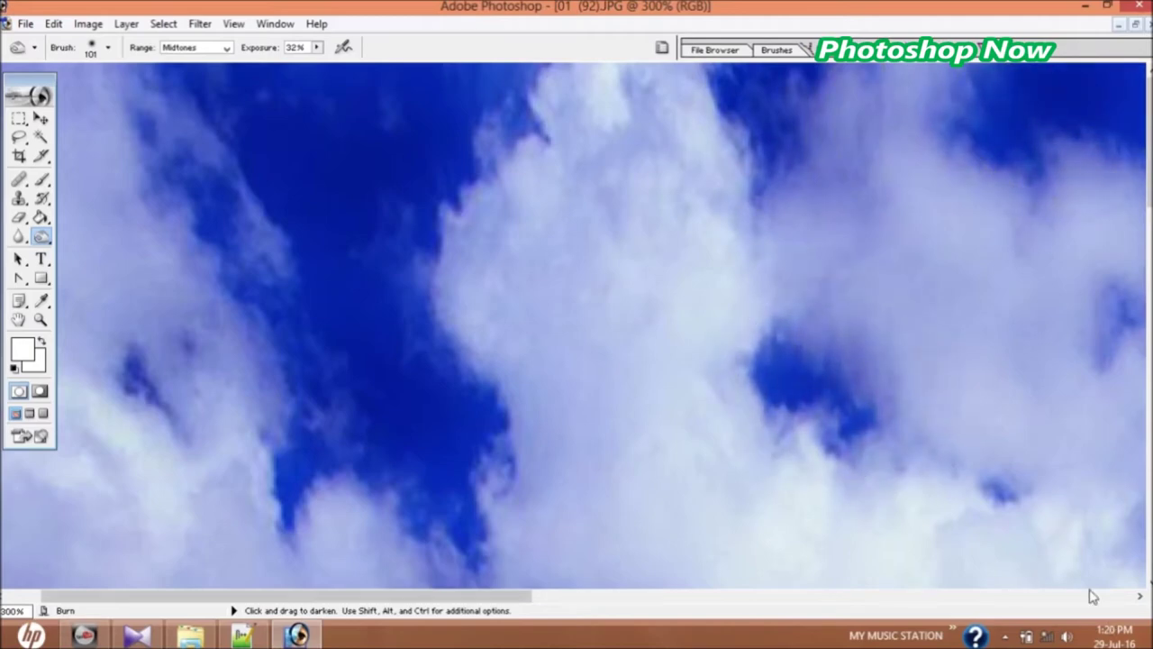
pyautogui.click(1139, 597)
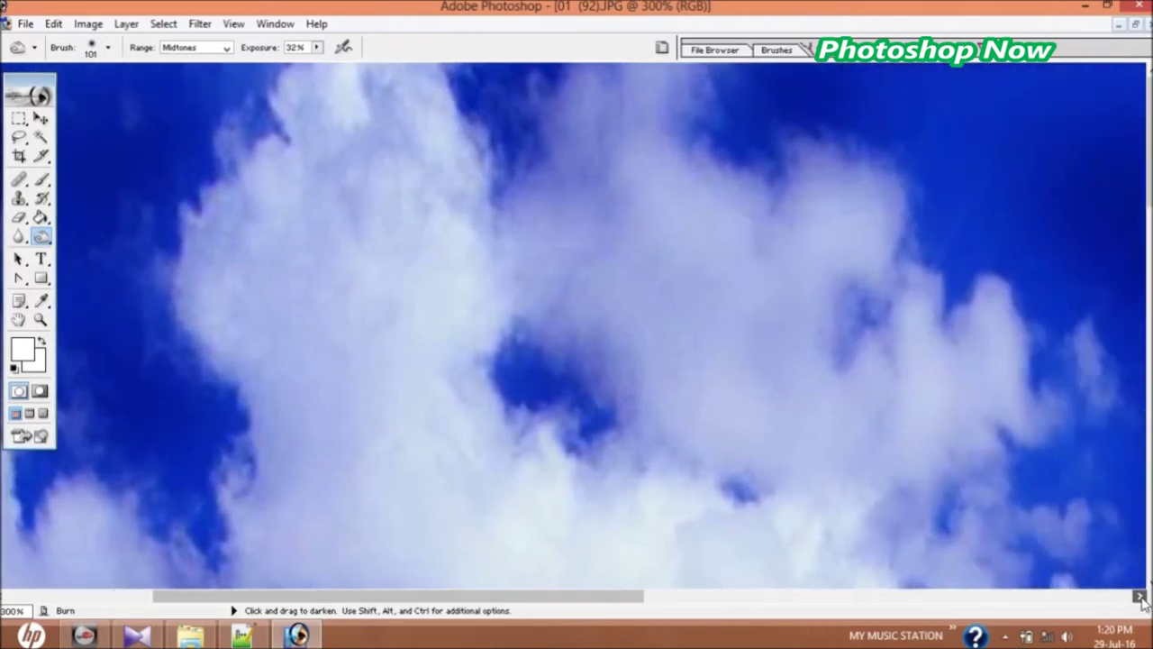
pyautogui.moveTo(1140, 597); pyautogui.dragTo(1140, 597)
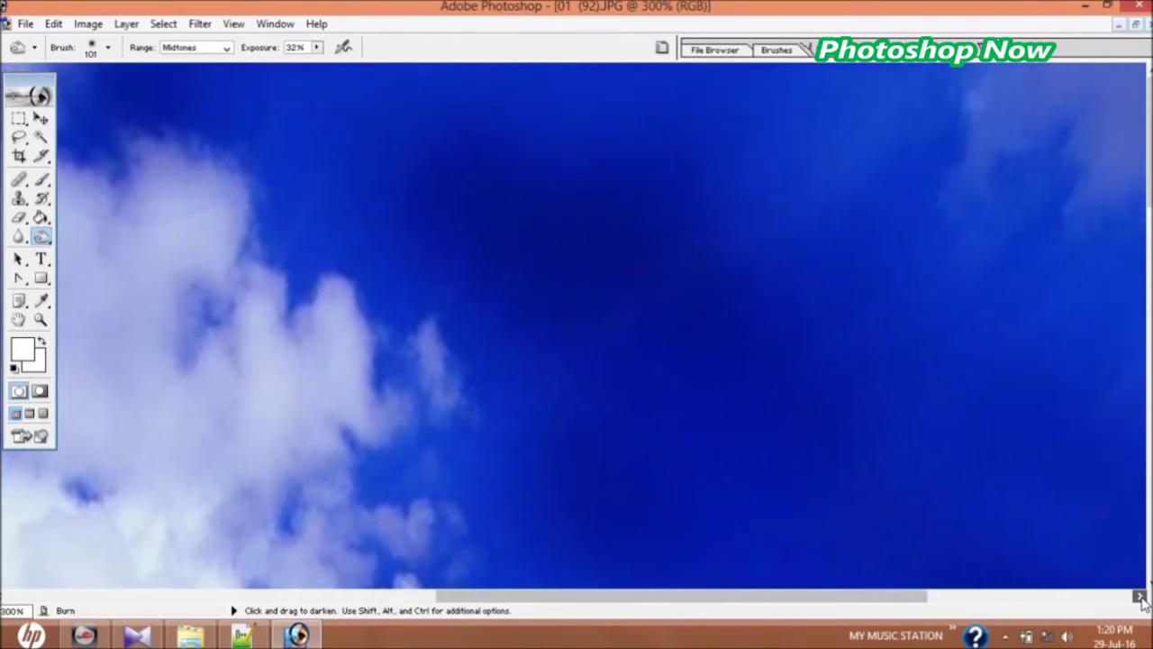
pyautogui.moveTo(1140, 597); pyautogui.dragTo(1140, 597)
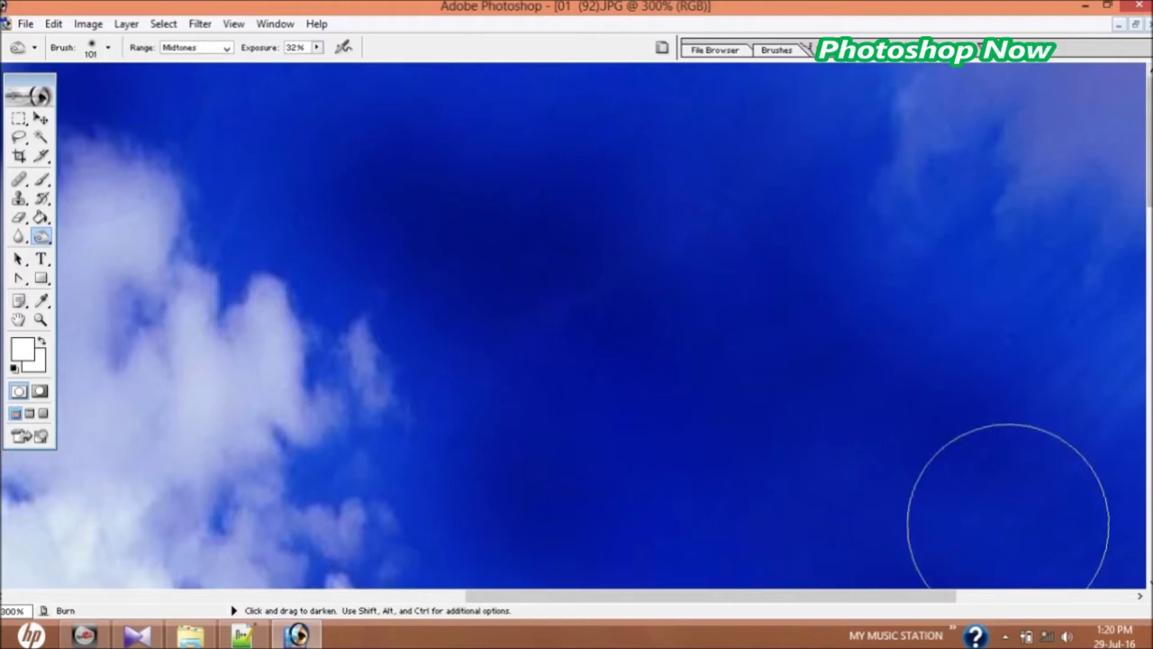
pyautogui.hotkey('ctrl', '-')
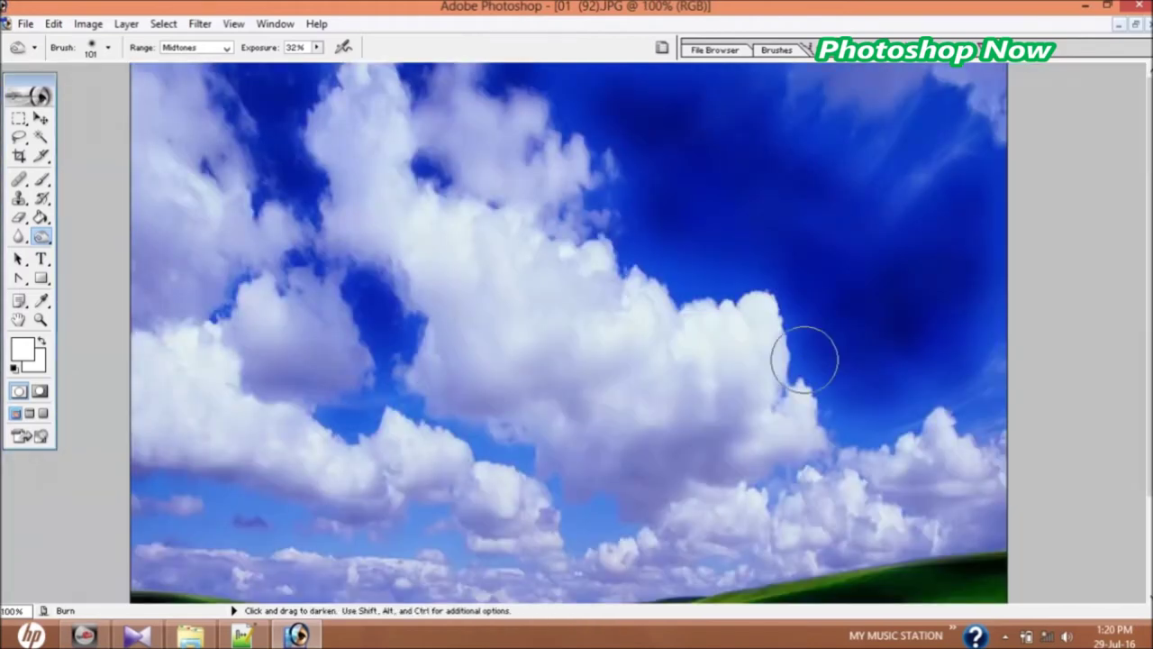
# Step: Deepen the sky right of the large cloud to a richer navy
pyautogui.moveTo(914, 348)
pyautogui.mouseDown()
pyautogui.moveTo(911, 378)
pyautogui.moveTo(961, 349)
pyautogui.moveTo(978, 404)
pyautogui.moveTo(857, 412)
pyautogui.moveTo(759, 298)
pyautogui.moveTo(631, 249)
pyautogui.moveTo(713, 265)
pyautogui.moveTo(744, 244)
pyautogui.moveTo(791, 154)
pyautogui.moveTo(817, 134)
pyautogui.moveTo(934, 118)
pyautogui.moveTo(905, 180)
pyautogui.mouseUp()
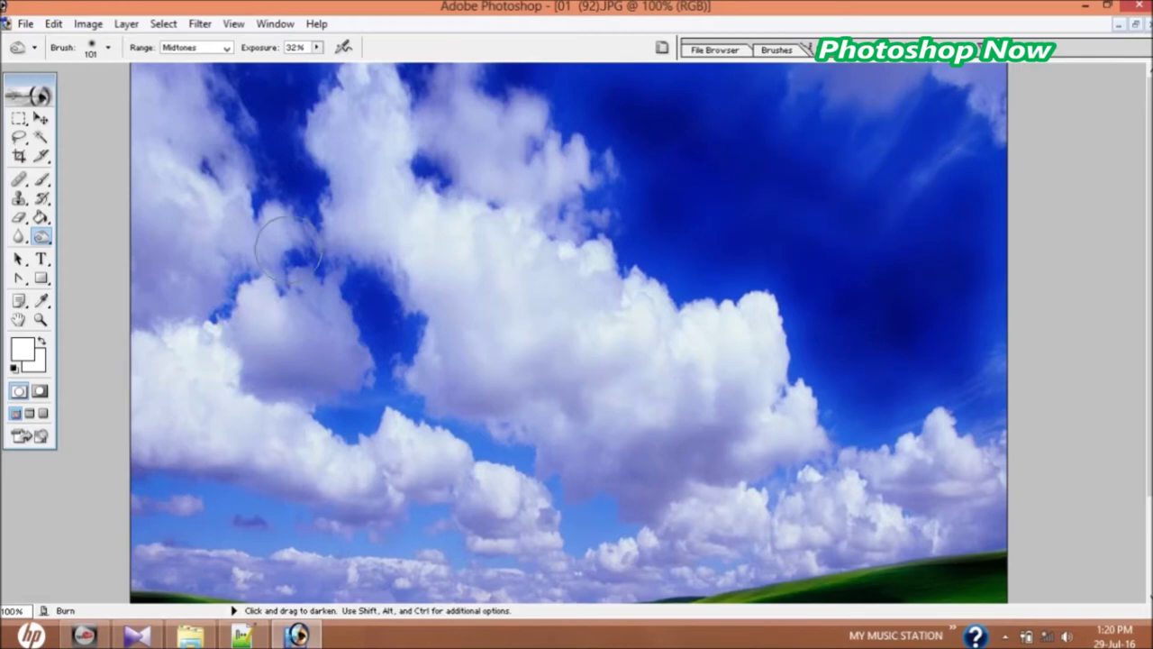
pyautogui.click(25, 24)
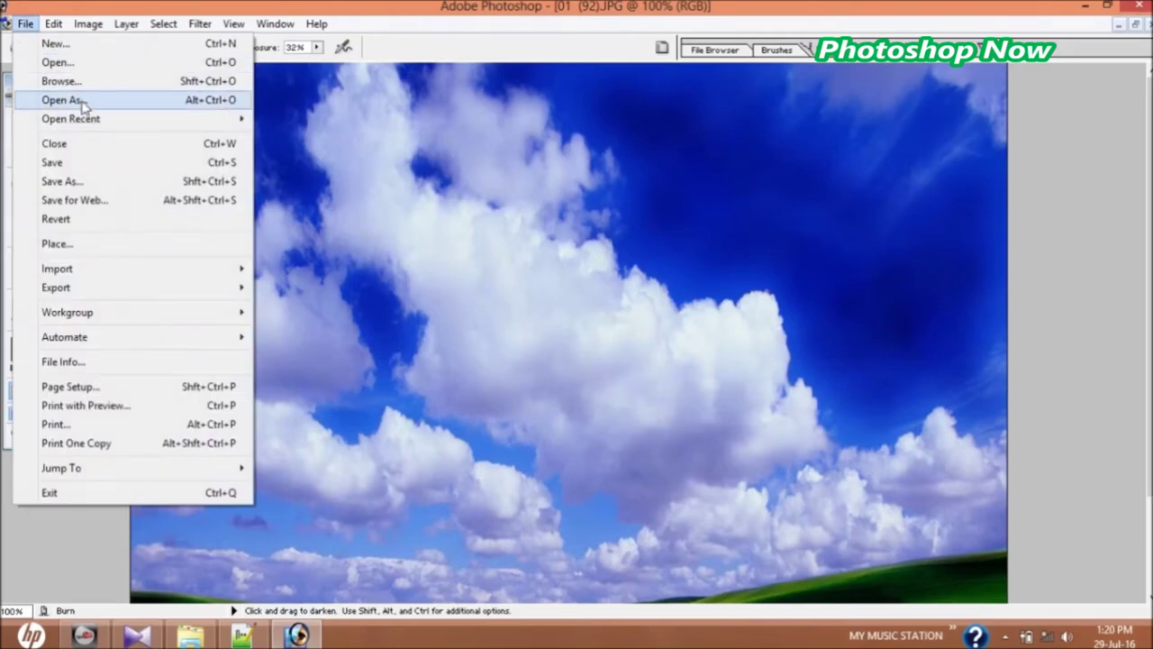
# Step: Save a JPEG copy named '01 (92)1' at Maximum quality, then minimize Photoshop
pyautogui.click(248, 188)
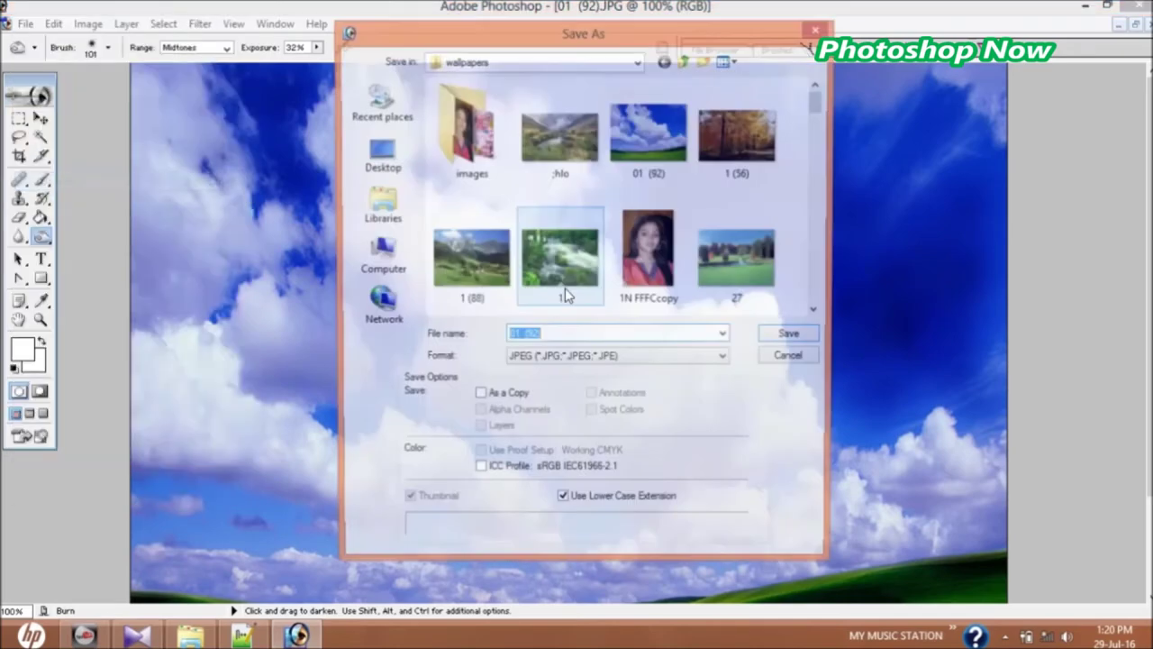
pyautogui.click(532, 337)
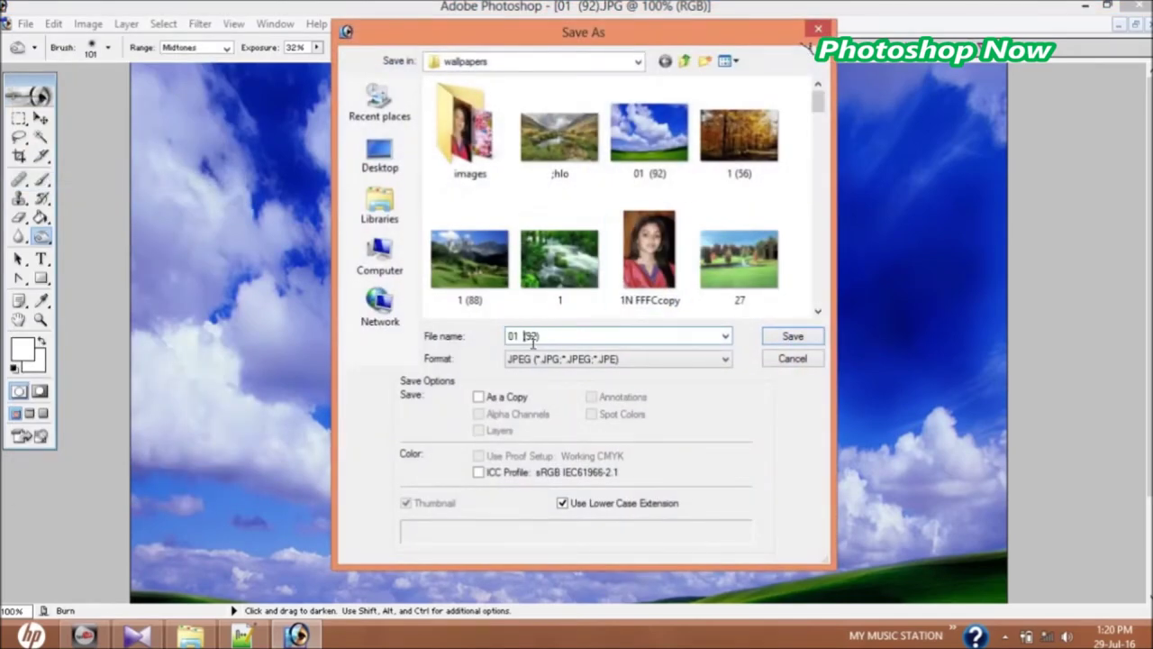
pyautogui.click(554, 338)
pyautogui.write('1')
pyautogui.click(804, 338)
pyautogui.click(699, 197)
pyautogui.press('o')
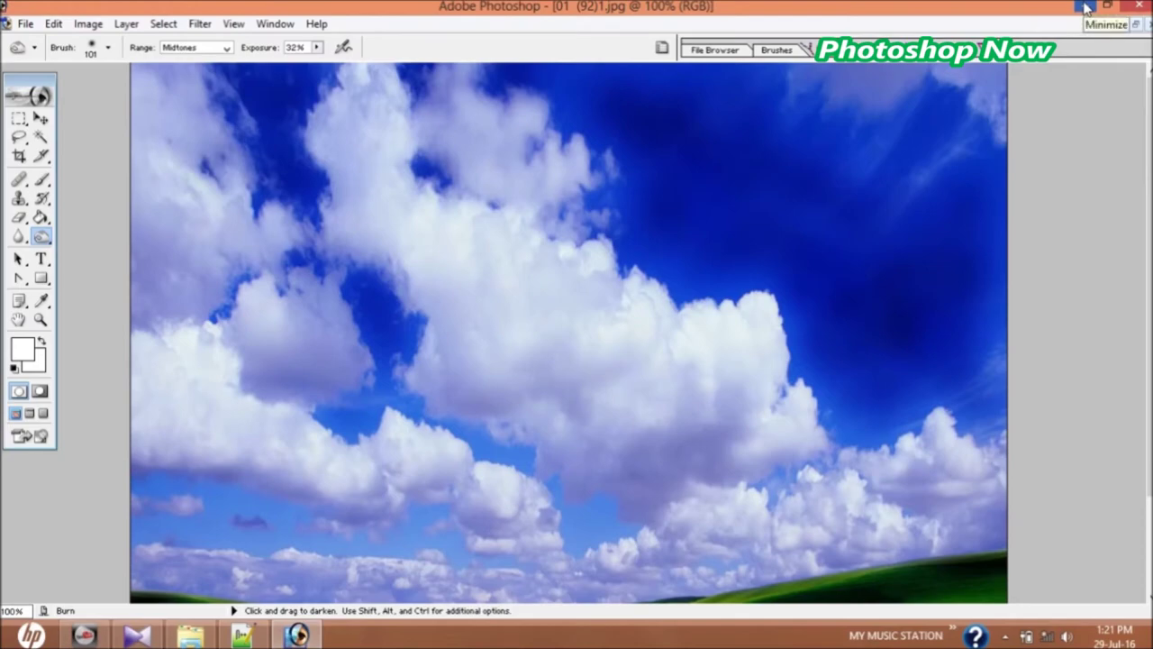
pyautogui.click(1087, 7)
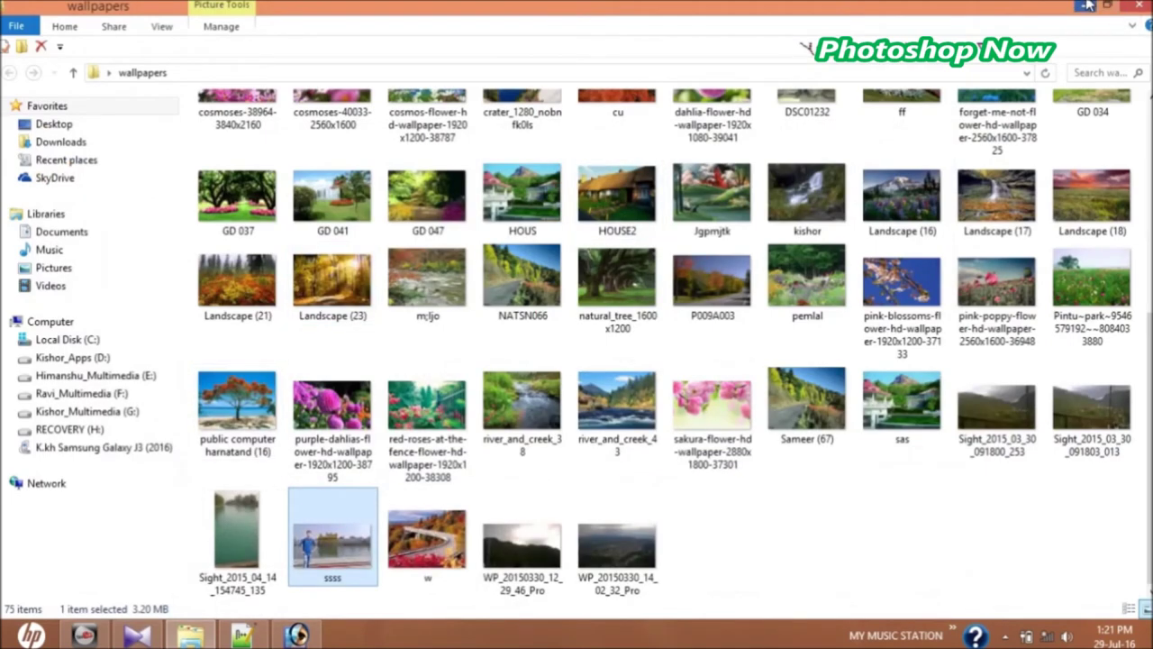
# Step: Open the wallpapers folder and view the burned copy 01 (92)1 in Windows Photo Viewer
pyautogui.click(1087, 7)
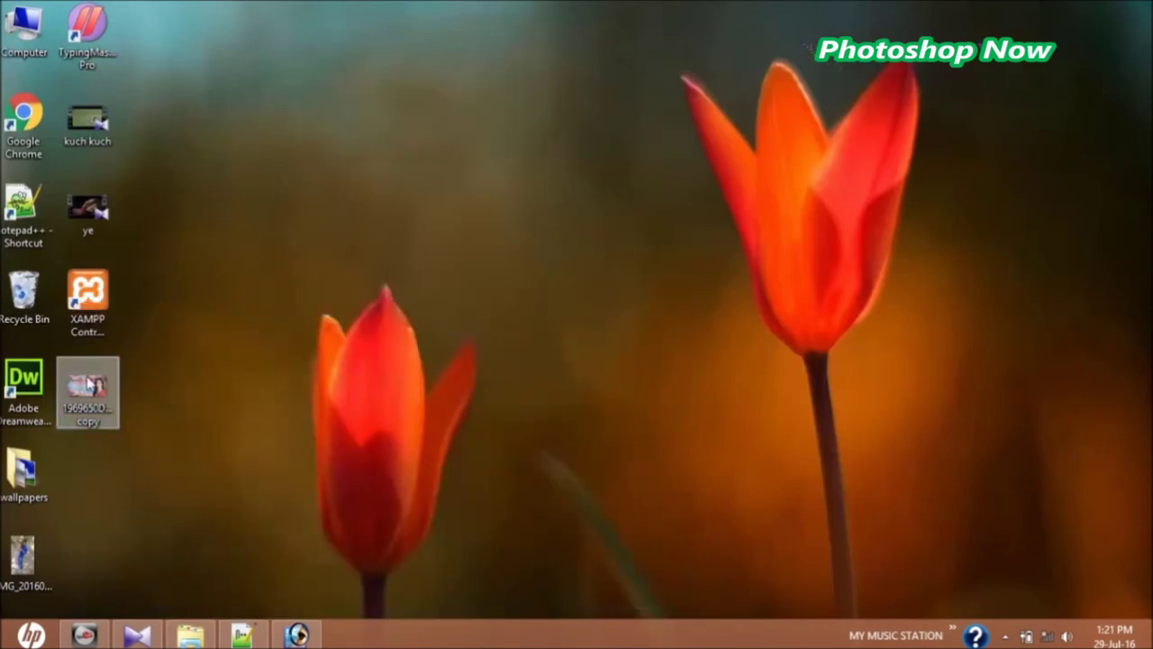
pyautogui.doubleClick(41, 467)
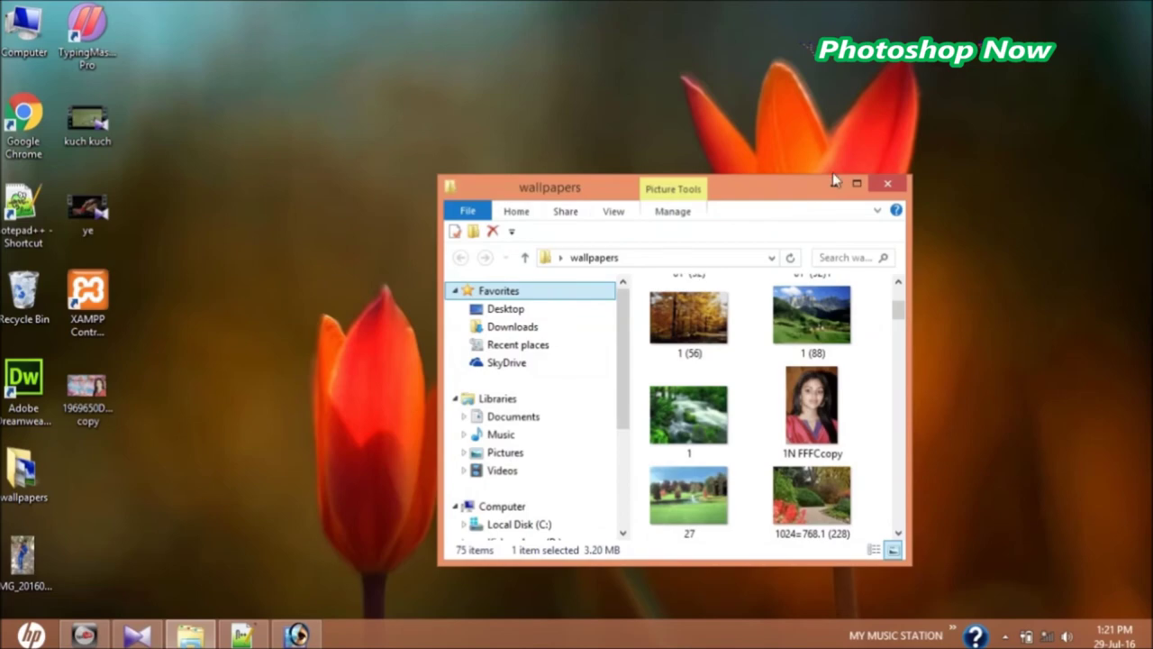
pyautogui.click(856, 183)
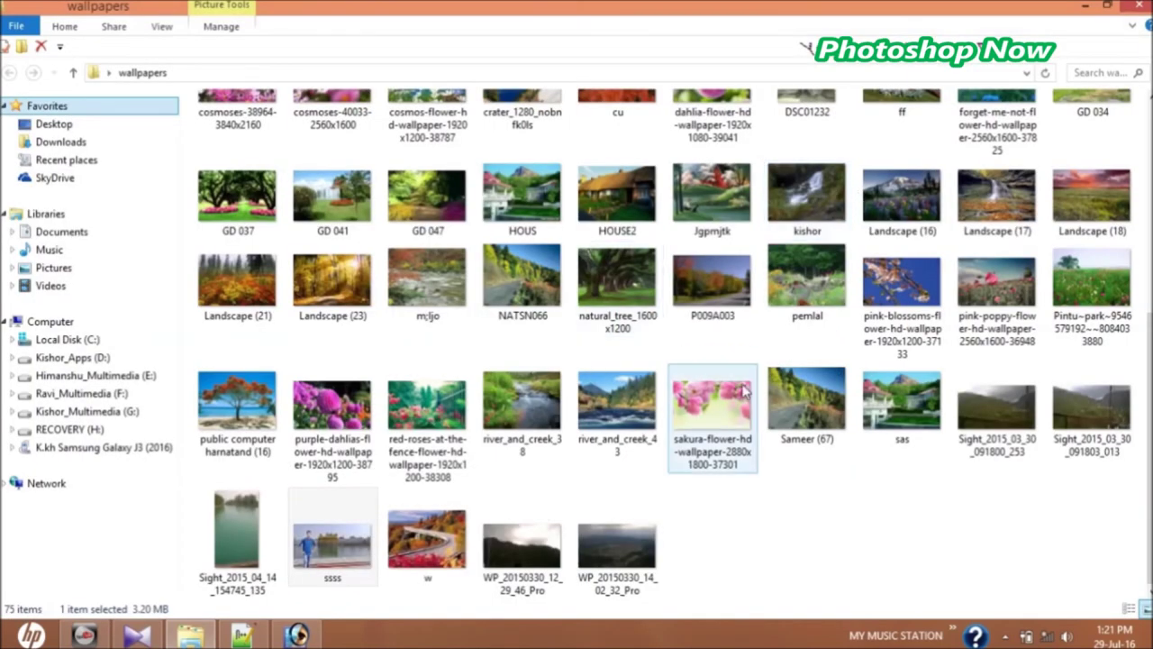
pyautogui.scroll(3, 1148, 450)
pyautogui.scroll(3, 1149, 360)
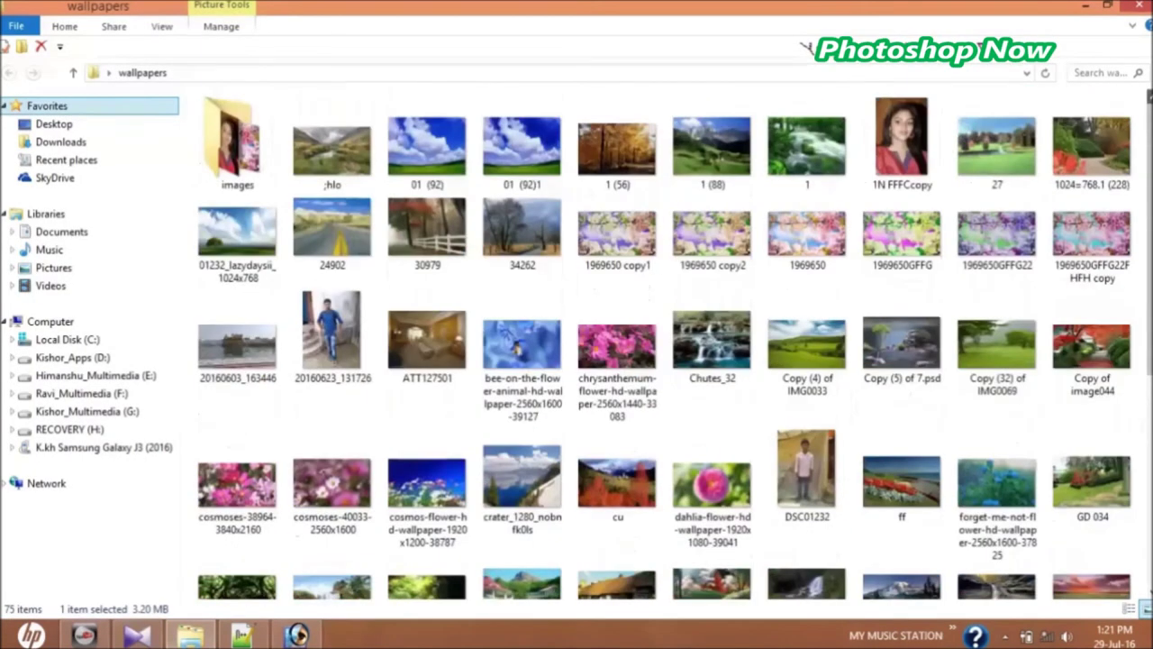
pyautogui.doubleClick(441, 147)
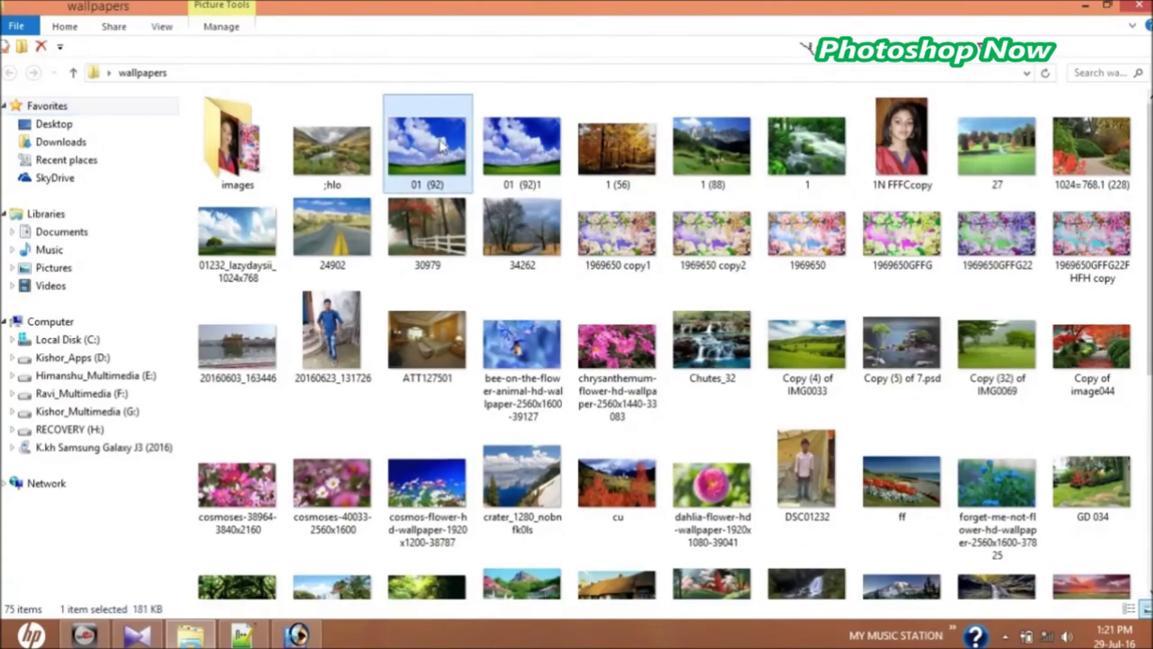
pyautogui.press('Right')
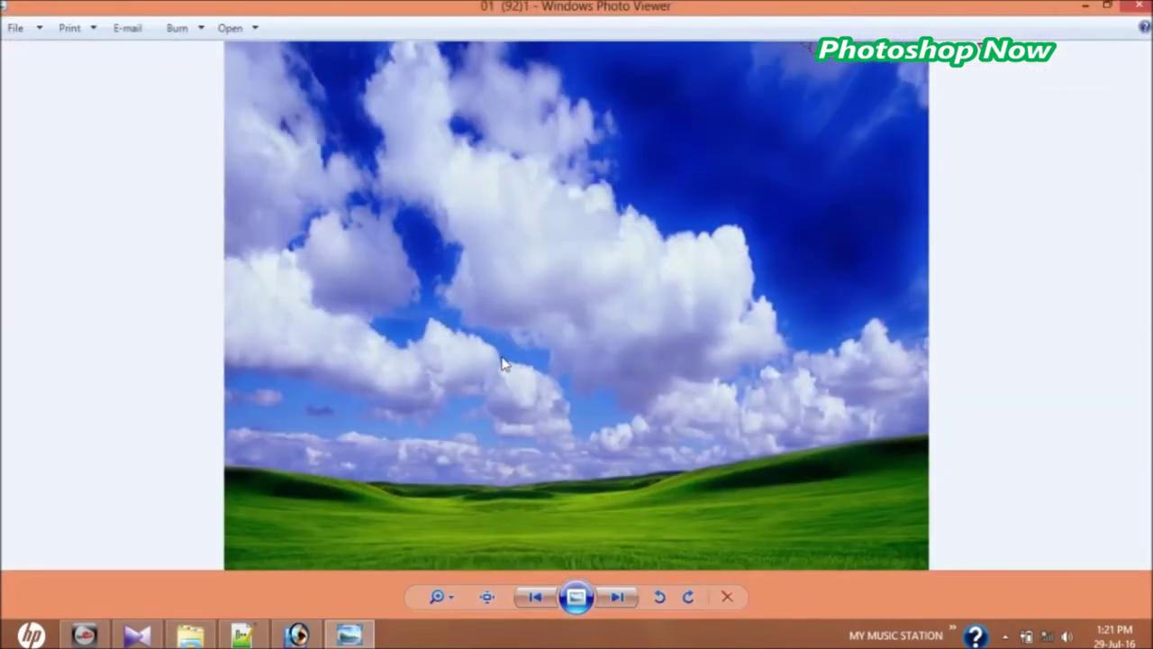
# Step: Flip between the original 01 (92) and burned copy 01 (92)1, ending on the original
pyautogui.press('Left')
pyautogui.press('Right')
pyautogui.press('Right')
pyautogui.press('Left')
pyautogui.press('Left')
pyautogui.press('Right')
pyautogui.press('Left')
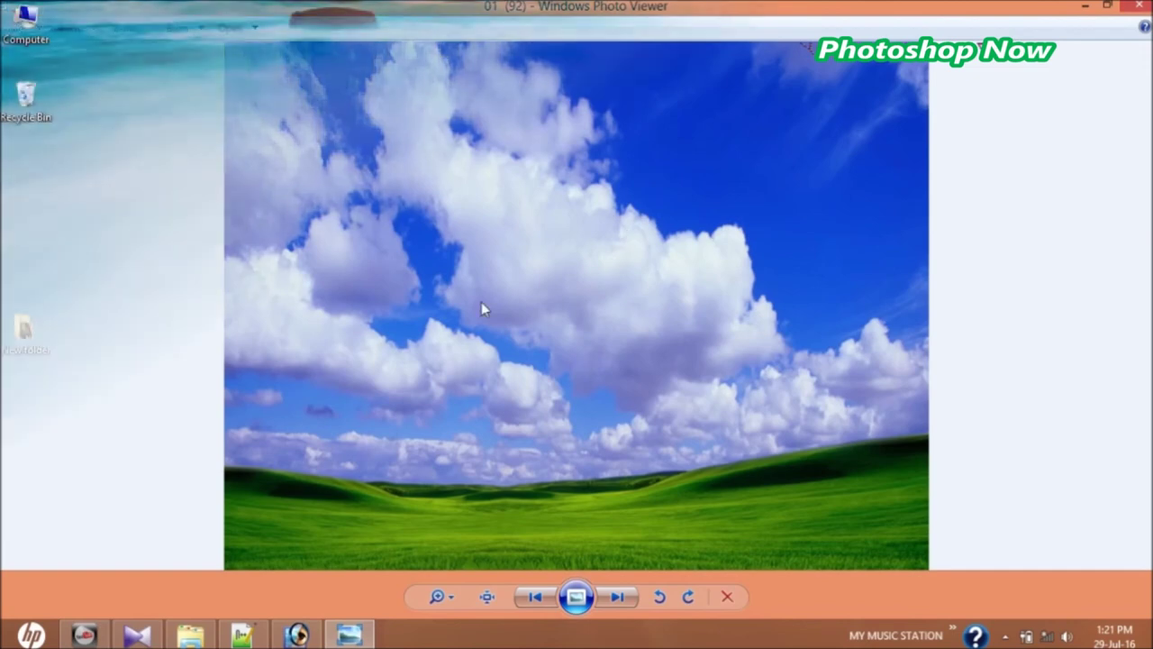